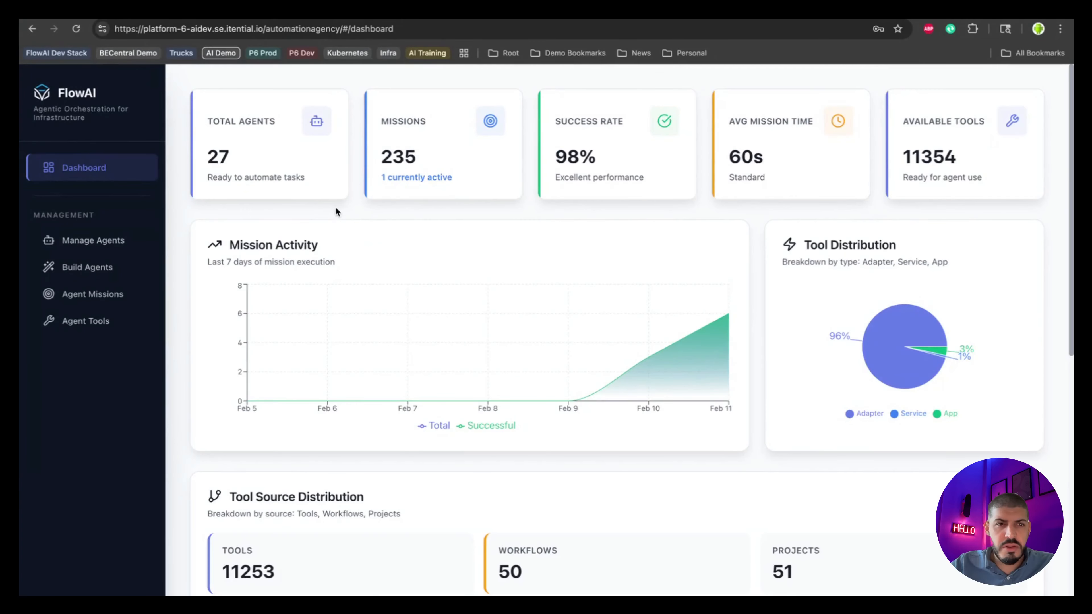
# Start building a new agent and name it Documentacion_de_Cambio
pyautogui.click(88, 268)
pyautogui.click(323, 274)
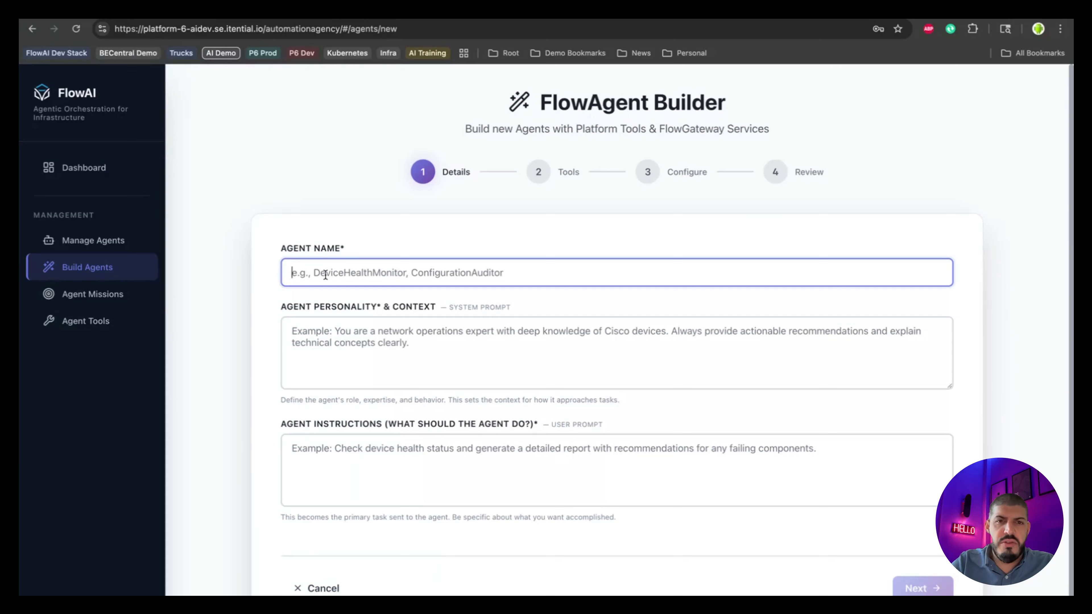
pyautogui.write('Docuem')
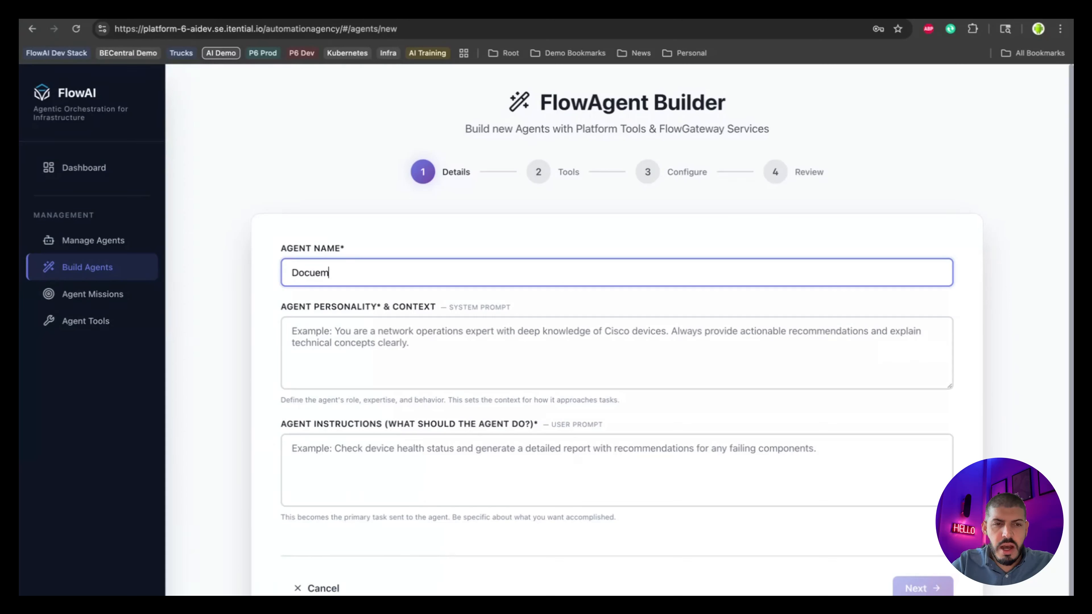
pyautogui.write('nt')
pyautogui.press('BackSpace')
pyautogui.press('BackSpace')
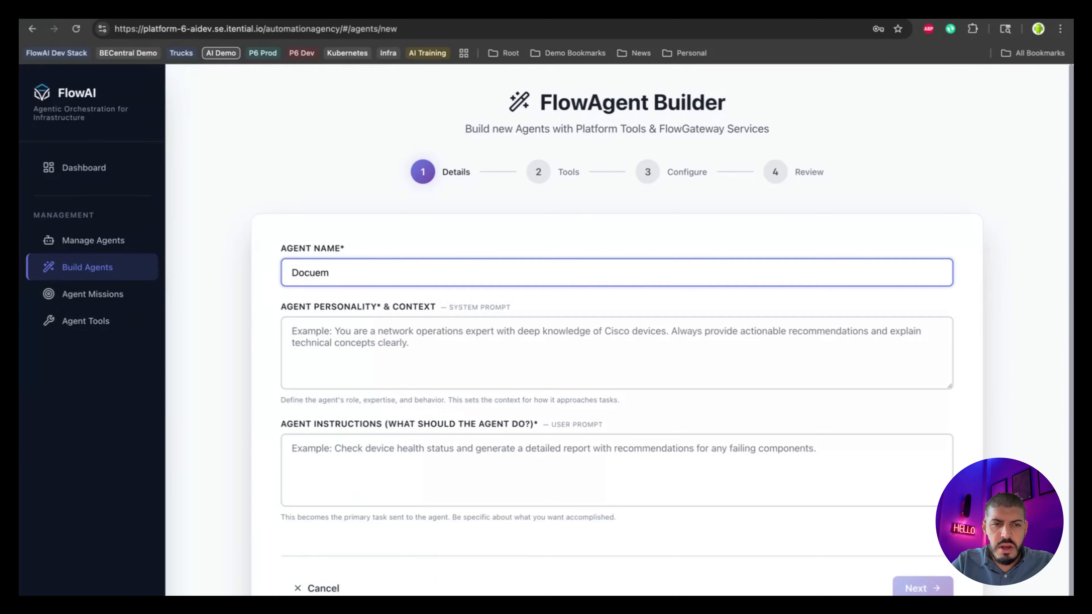
pyautogui.press('BackSpace')
pyautogui.press('BackSpace')
pyautogui.write('mentacion_de_Cambio')
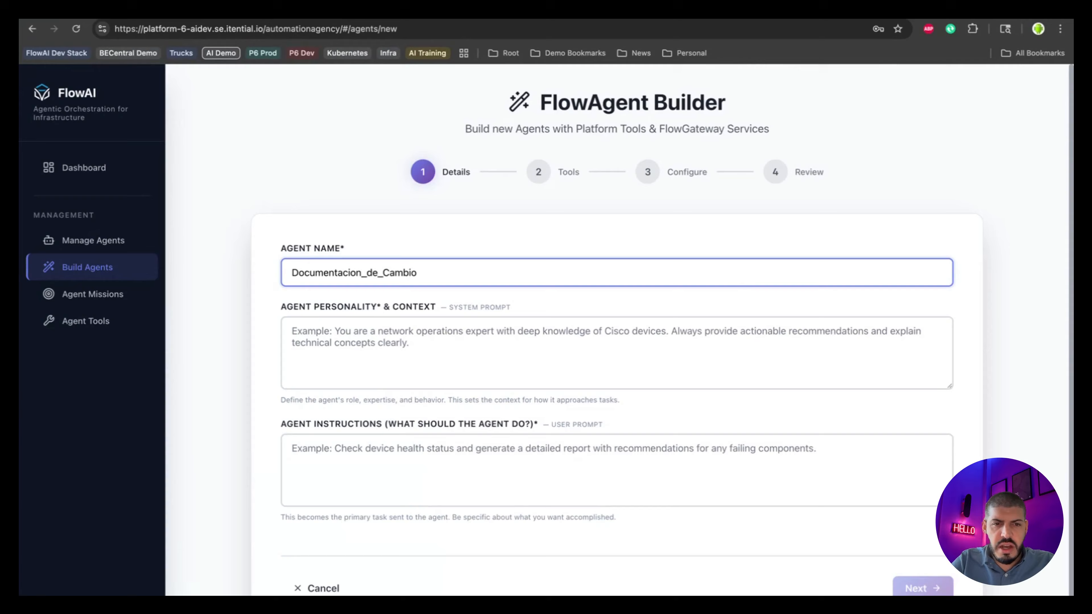
# Fill the agent's personality and context with the prepared Spanish prompt about documenting change requests and emailing Spanish and English summaries, and enlarge the text box
pyautogui.press('Tab')
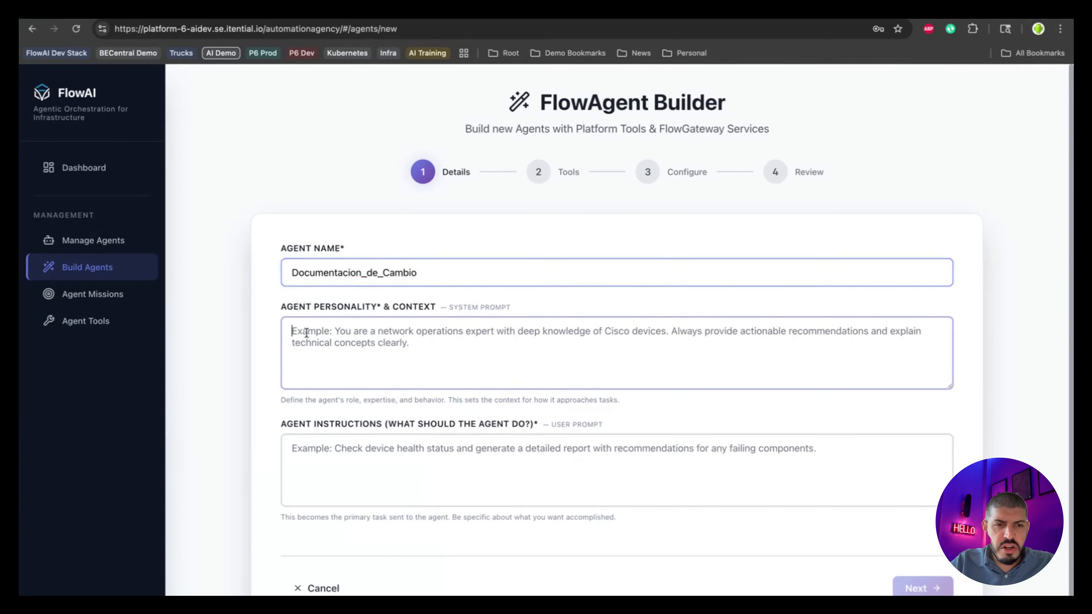
pyautogui.press('super+Tab')
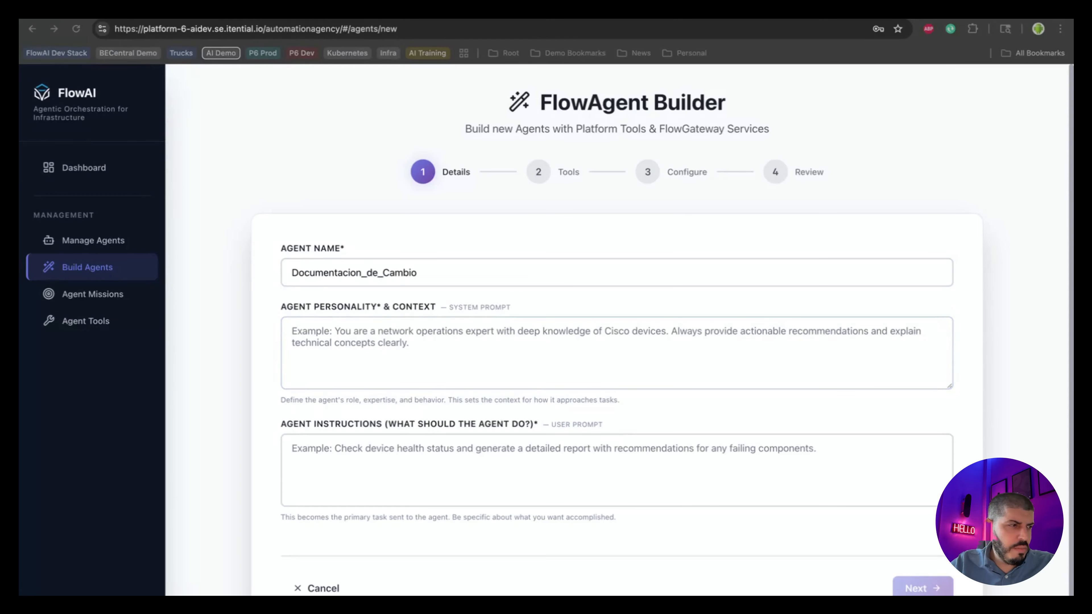
pyautogui.click(399, 356)
pyautogui.press('super+v')
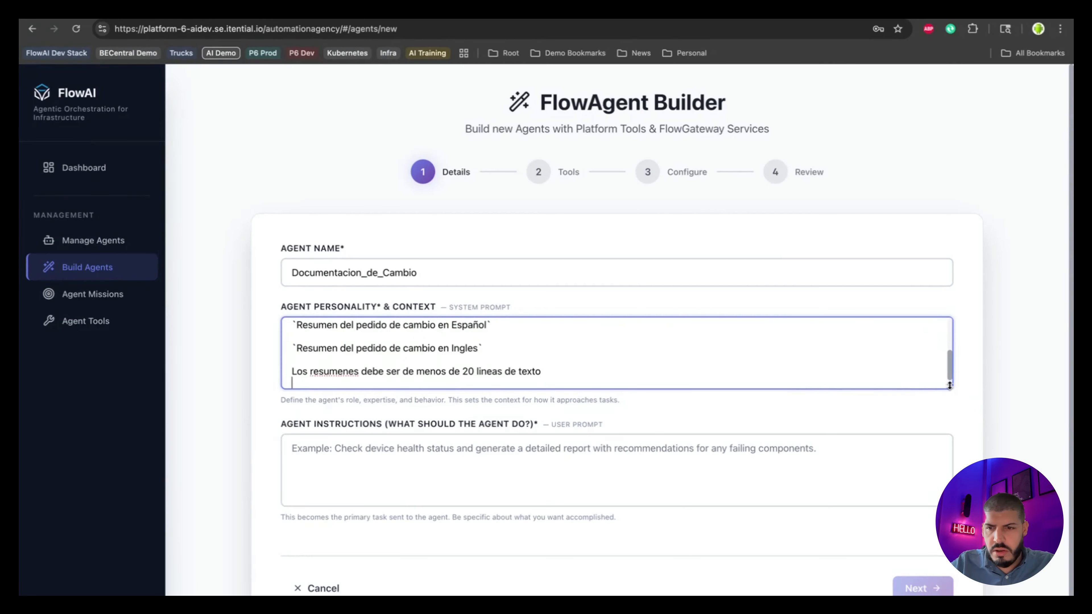
pyautogui.moveTo(950, 385); pyautogui.dragTo(921, 505)
pyautogui.scroll(-3, 665, 419)
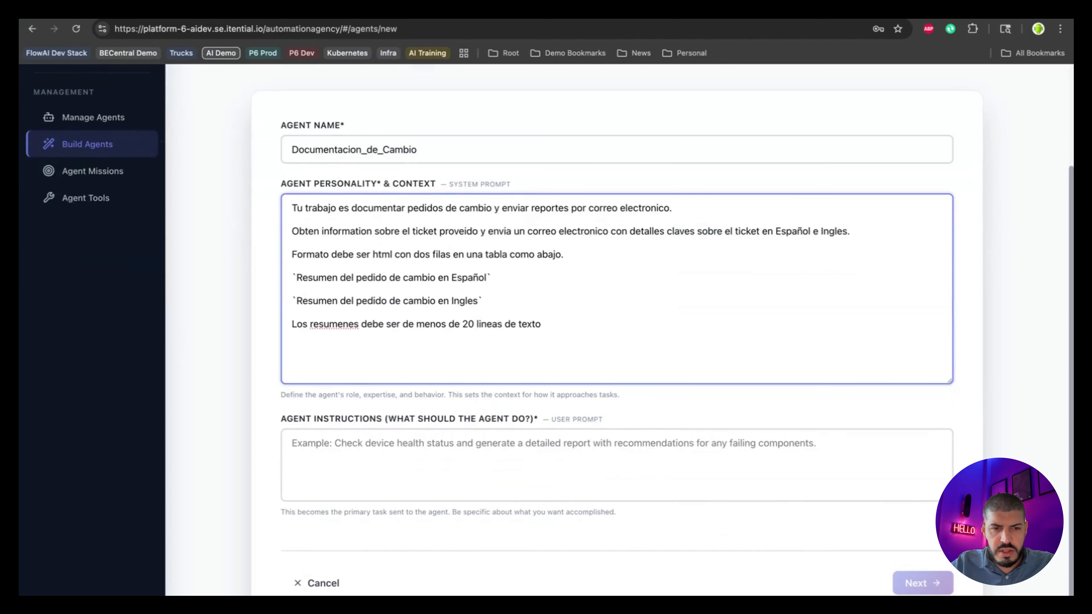
# Enter "Documenta el ticket CHG0037606" as the agent's instructions
pyautogui.press('super+Tab')
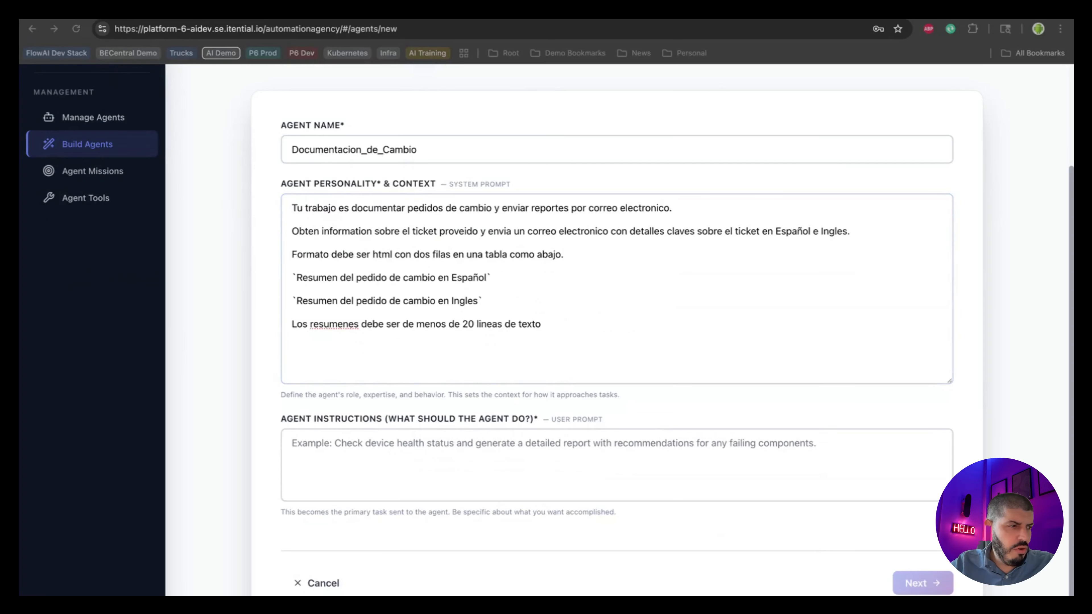
pyautogui.click(385, 453)
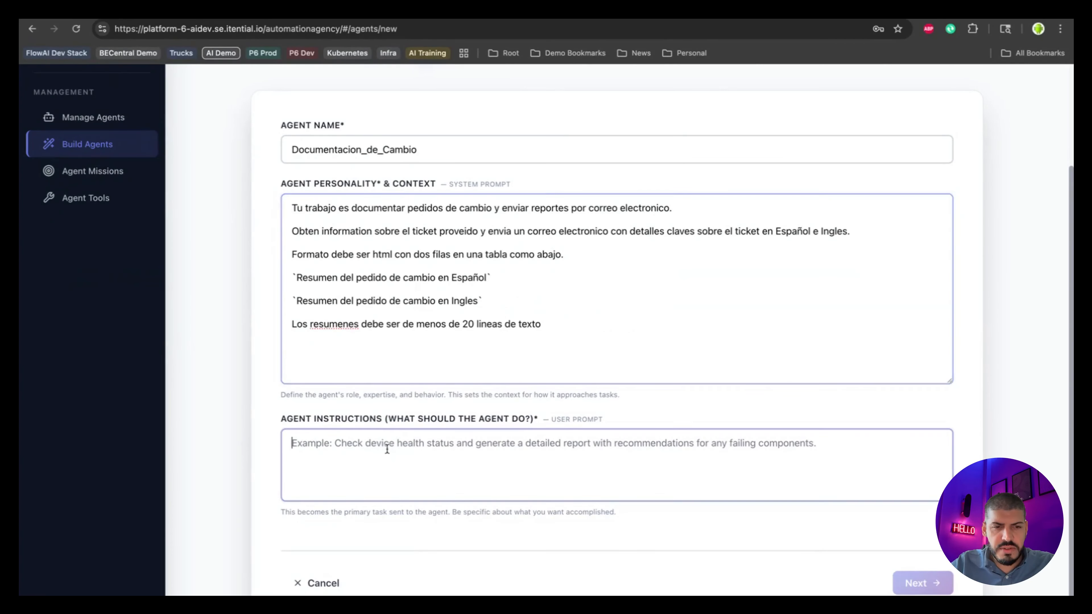
pyautogui.write('Documenta el ticket CHG0037606')
pyautogui.click(652, 406)
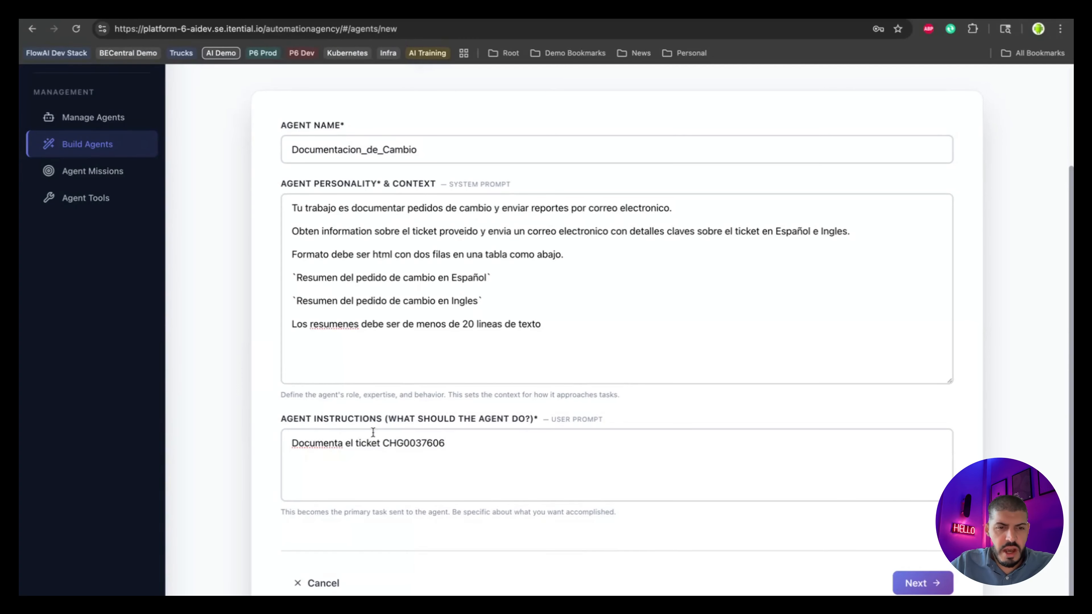
# Continue to the tool selection and choose the Agent_Toolbelt project for the agent
pyautogui.click(946, 584)
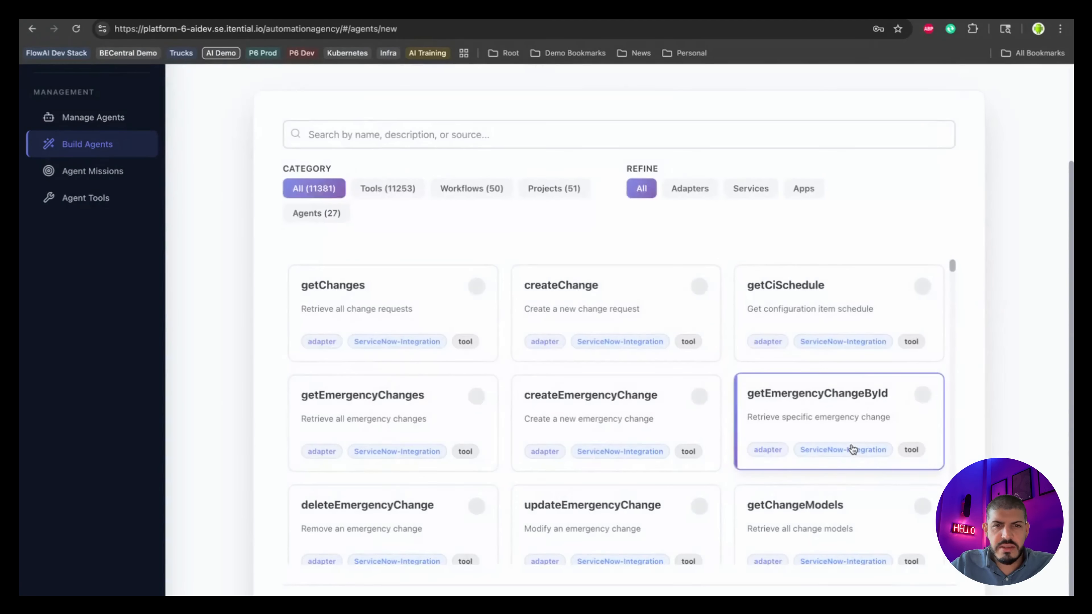
pyautogui.click(554, 191)
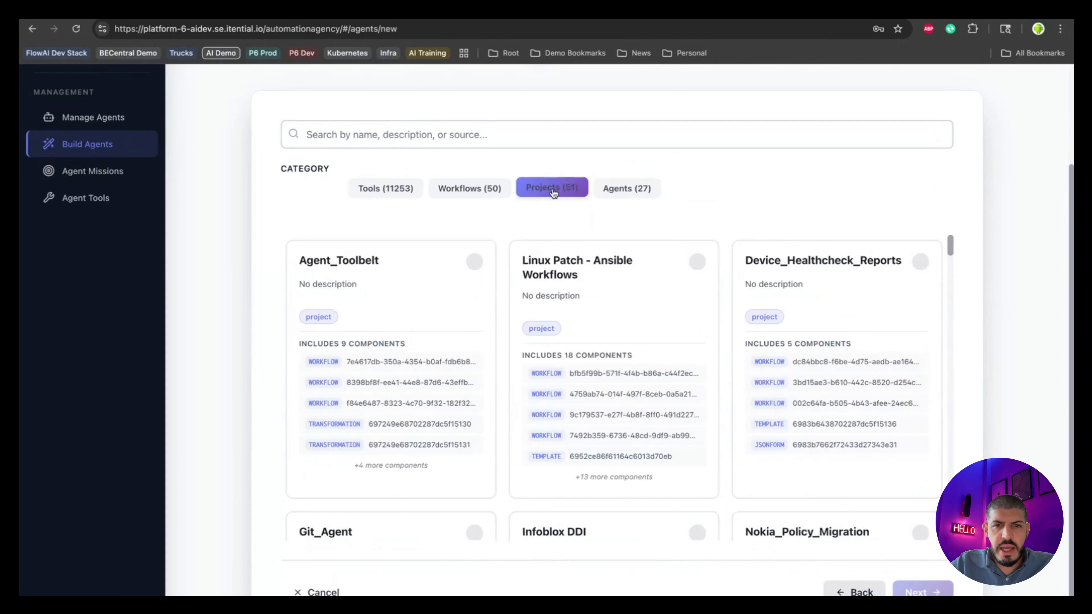
pyautogui.click(459, 285)
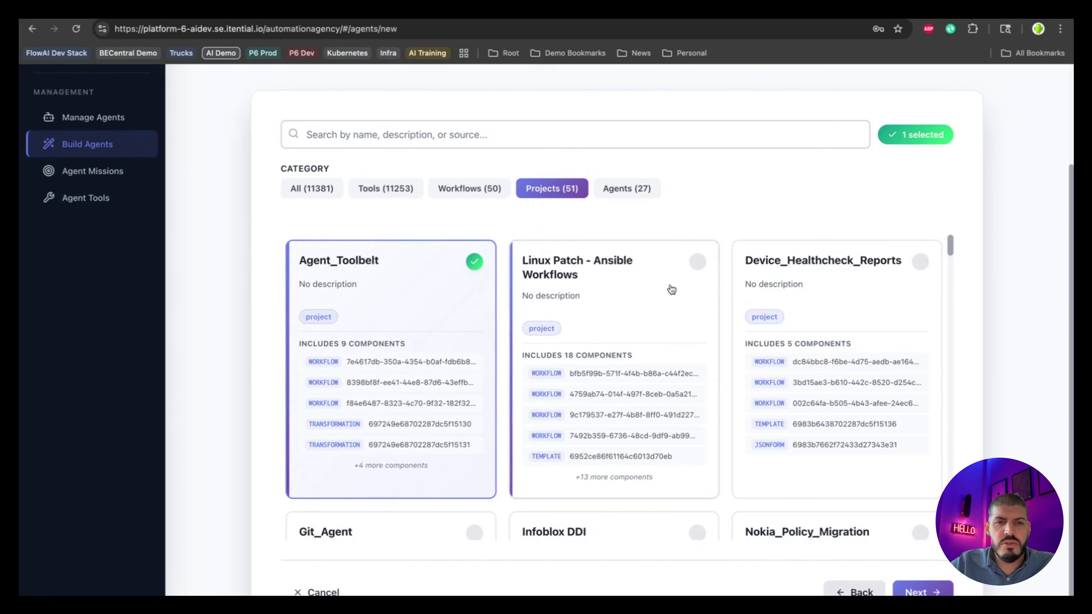
# Accept the default Anthropic provider with Claude Sonnet 4.5, review the agent details and create the agent
pyautogui.click(925, 592)
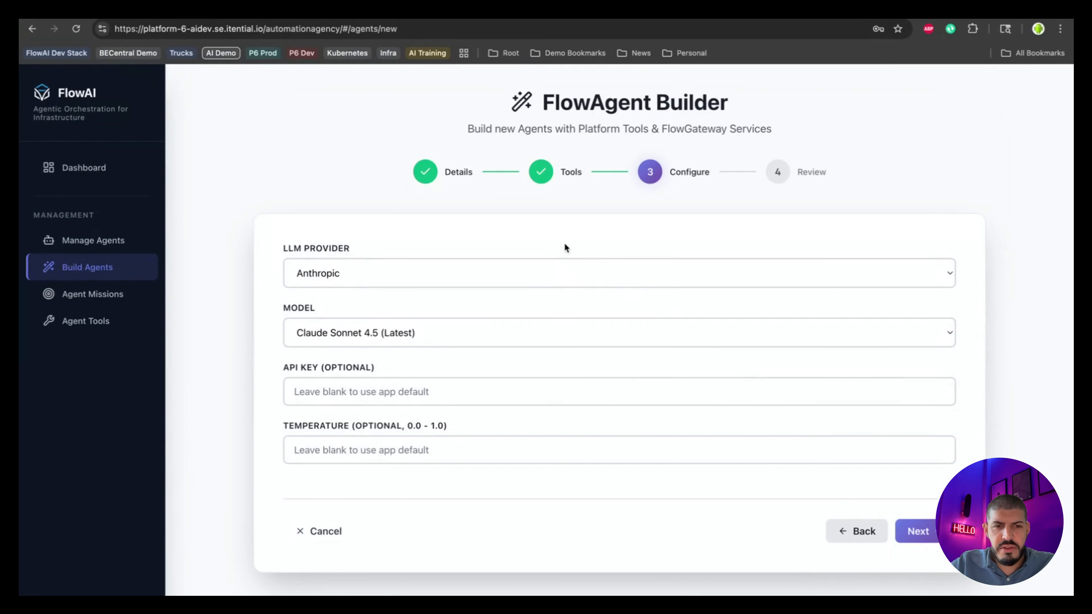
pyautogui.click(916, 531)
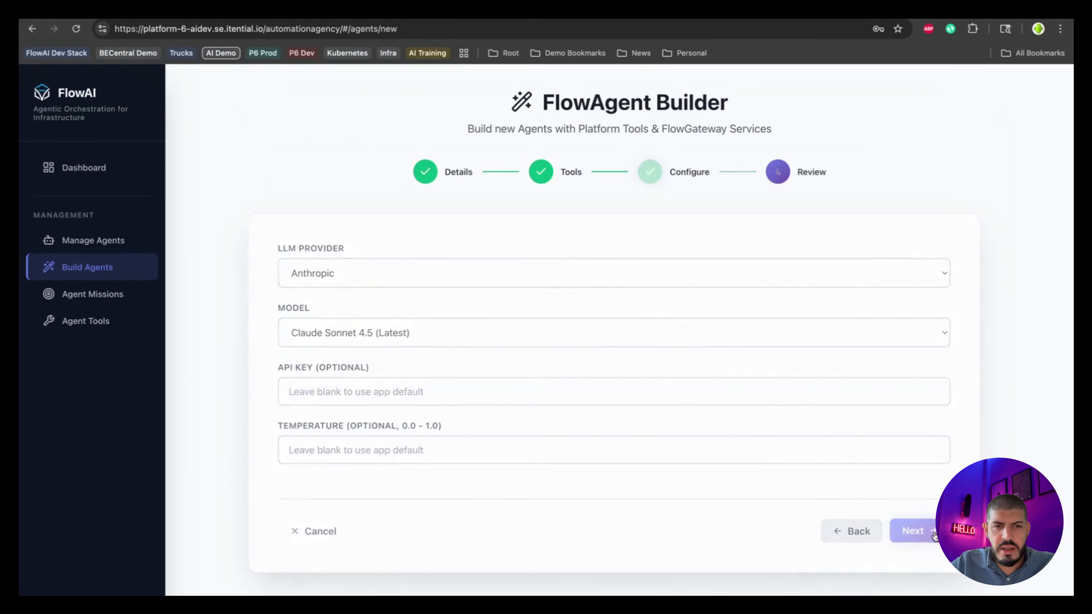
pyautogui.scroll(-2, 832, 366)
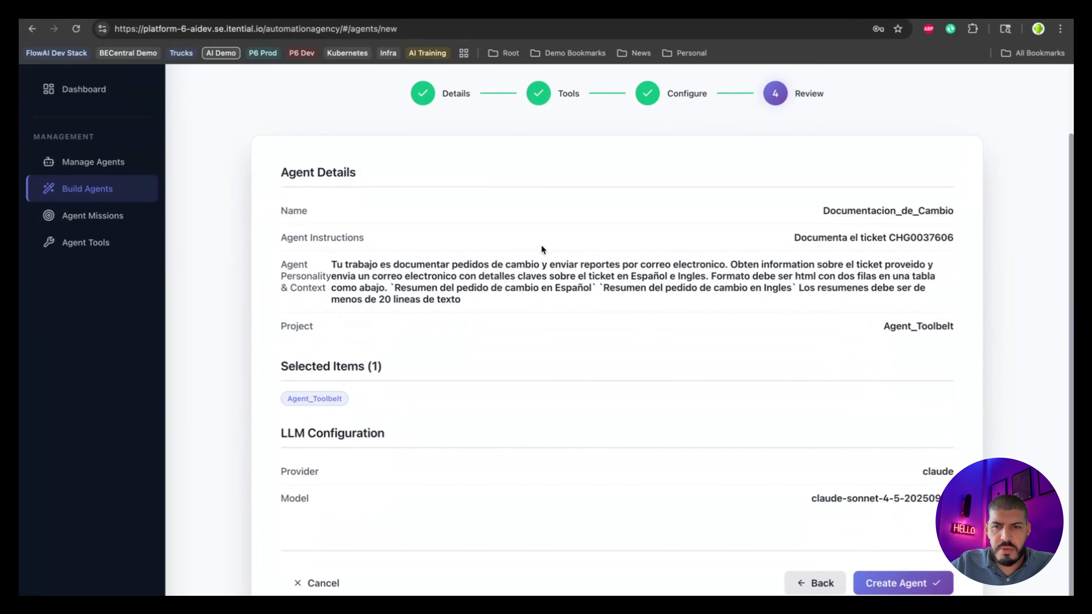
pyautogui.click(897, 583)
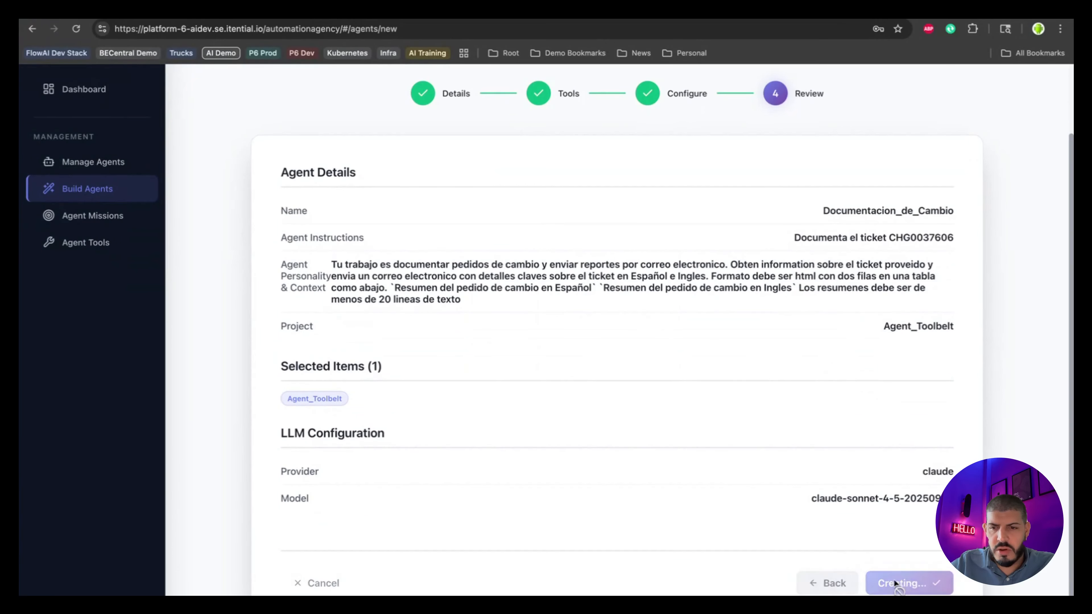
# Open the Documentacion_de_Cambio agent from the second page of the agent list and run it
pyautogui.scroll(-10, 765, 538)
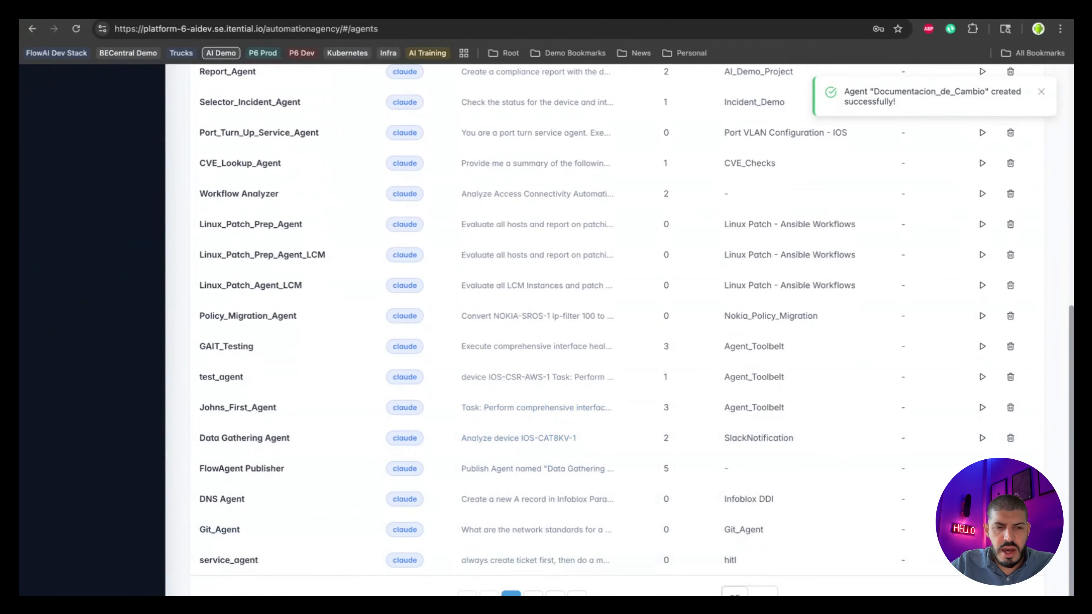
pyautogui.click(540, 594)
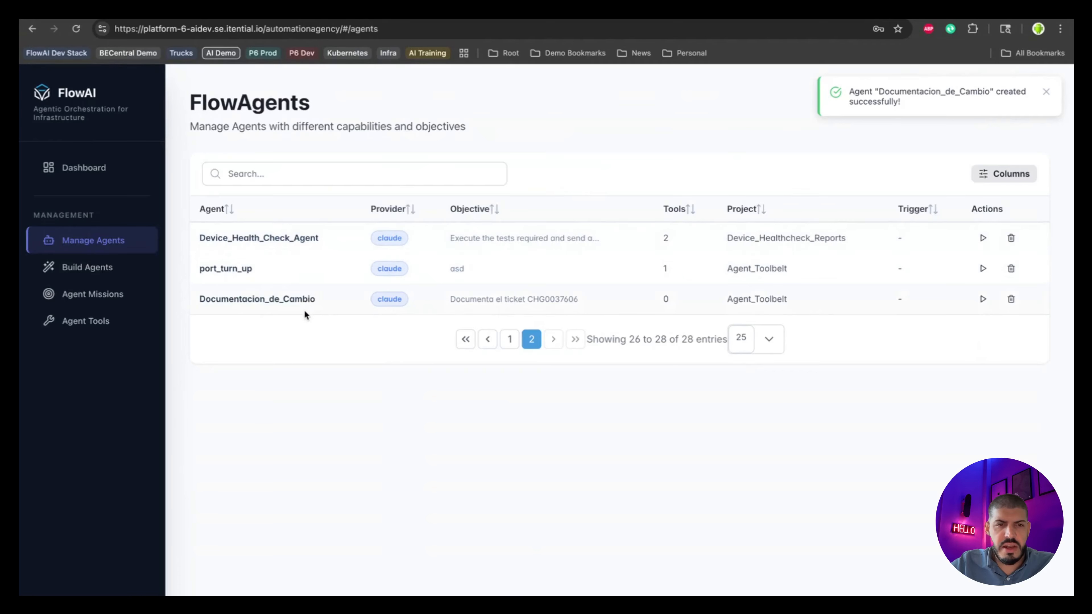
pyautogui.click(336, 299)
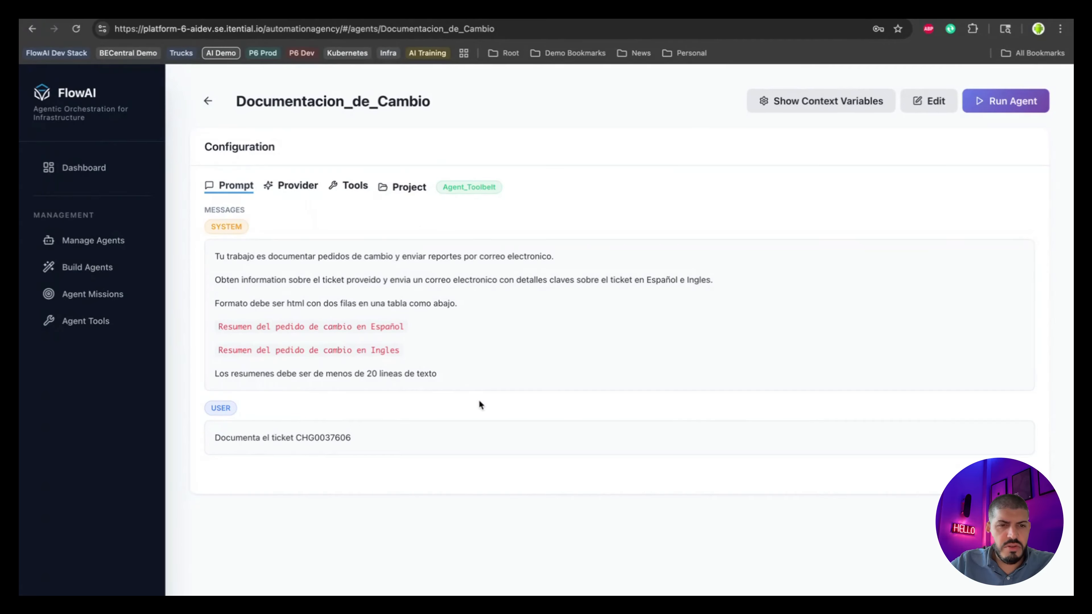
pyautogui.click(989, 102)
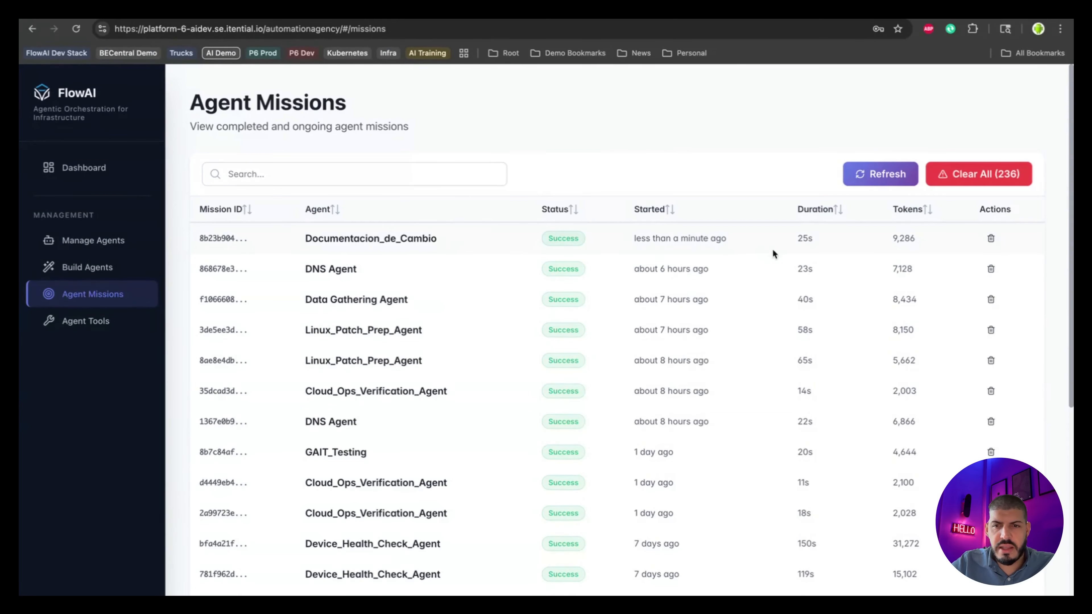
# Open the latest Documentacion_de_Cambio mission and read its first three agent messages, including the tool call
pyautogui.click(475, 240)
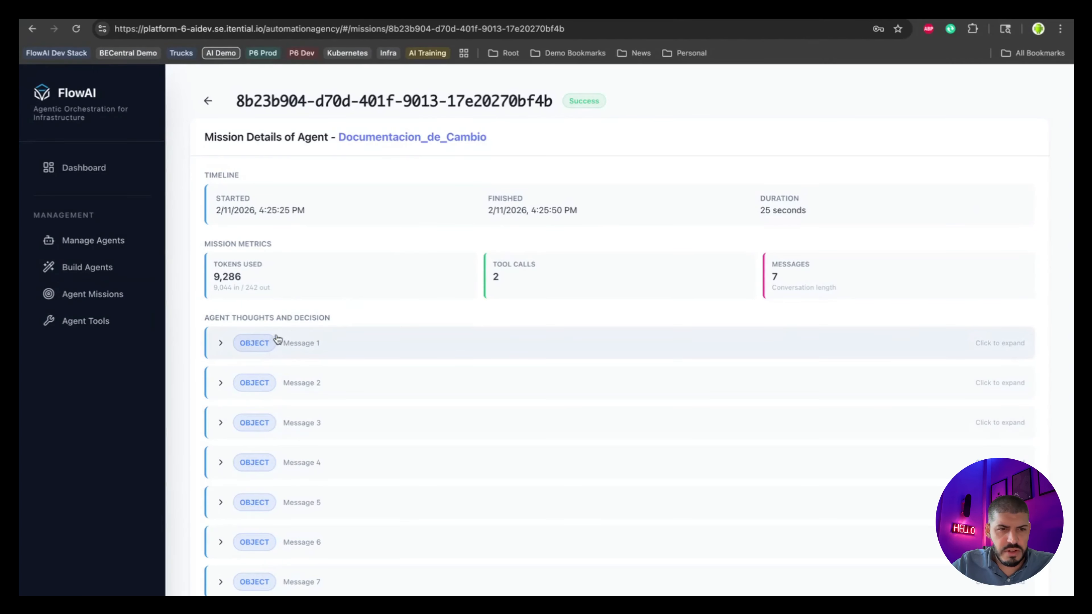
pyautogui.click(219, 344)
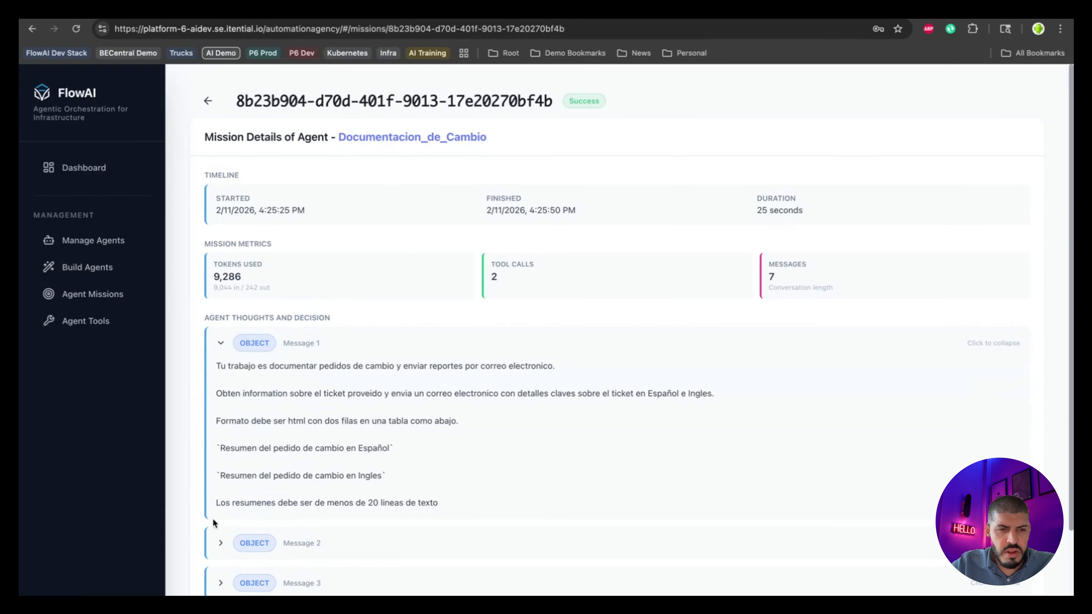
pyautogui.click(217, 541)
pyautogui.scroll(-4, 261, 465)
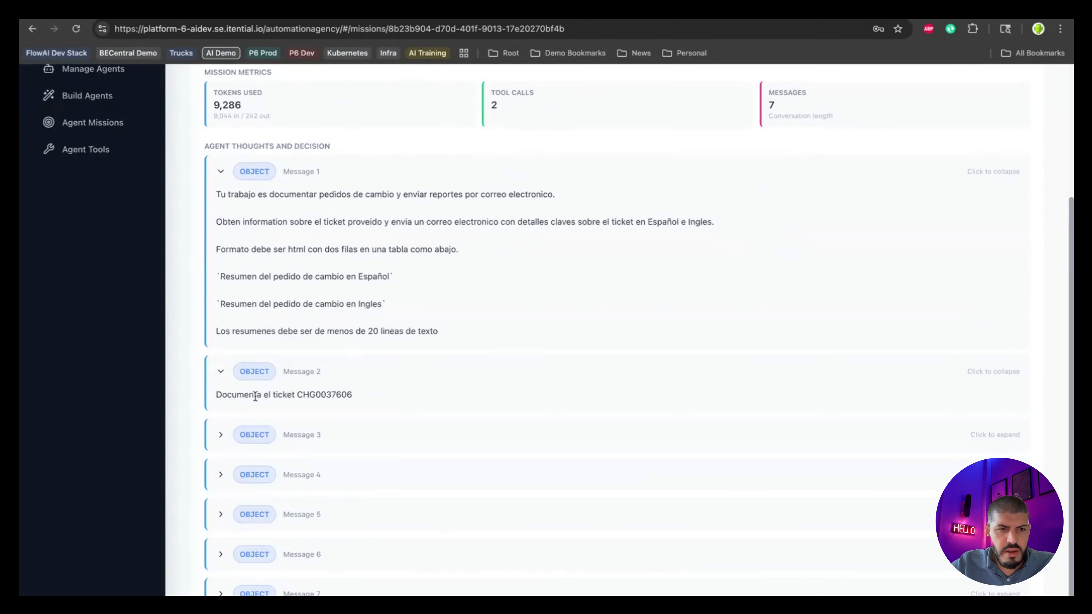
pyautogui.click(227, 446)
pyautogui.scroll(-1, 229, 456)
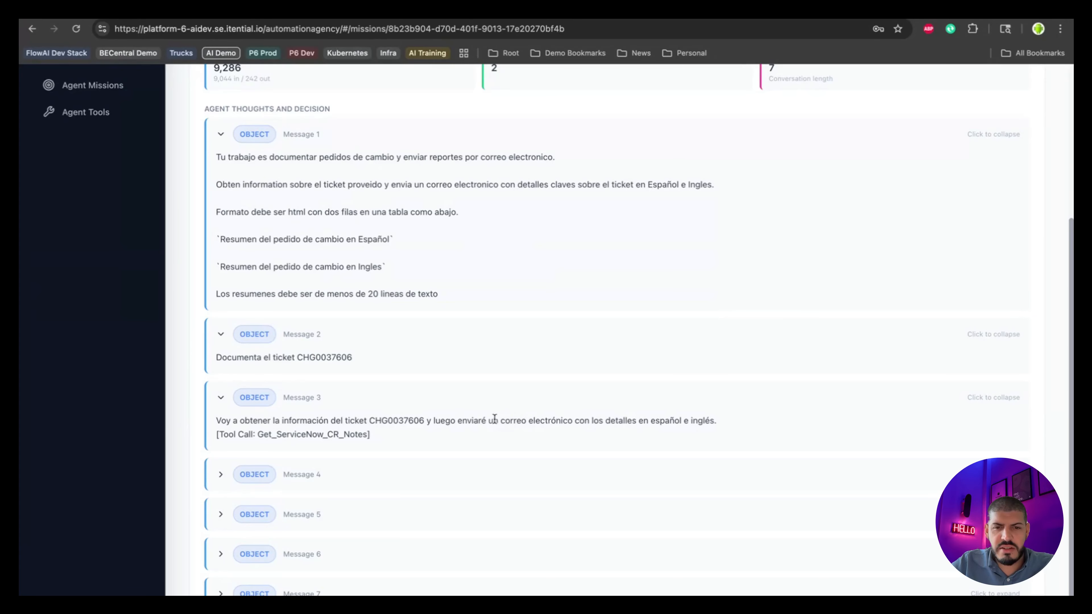
pyautogui.moveTo(495, 420); pyautogui.dragTo(731, 445)
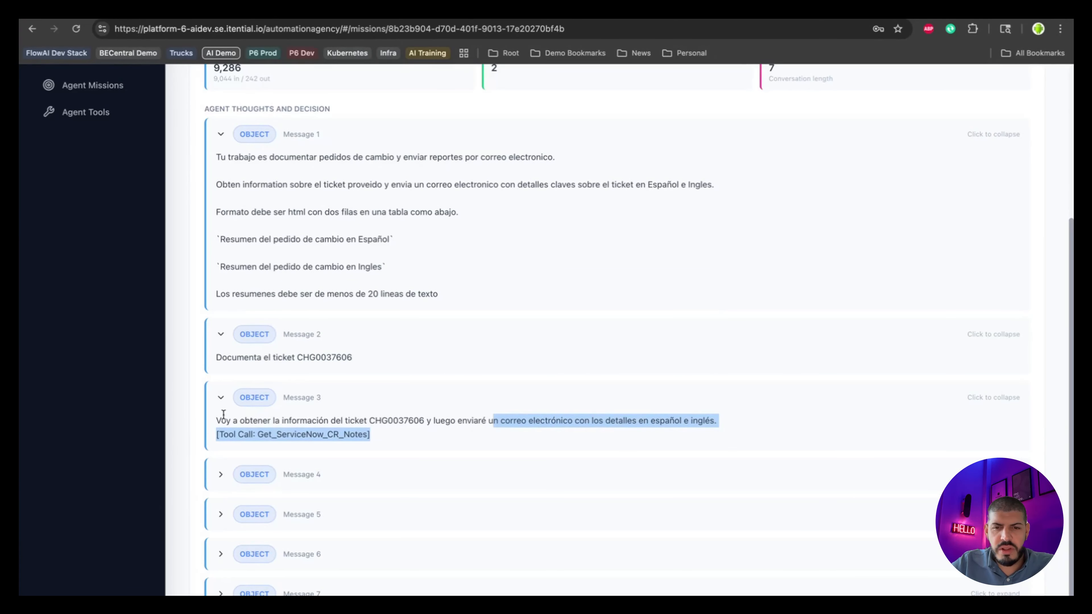
# Expand message 4 and examine the change request details and approval history returned by the ServiceNow tool call
pyautogui.click(212, 475)
pyautogui.scroll(-6, 258, 430)
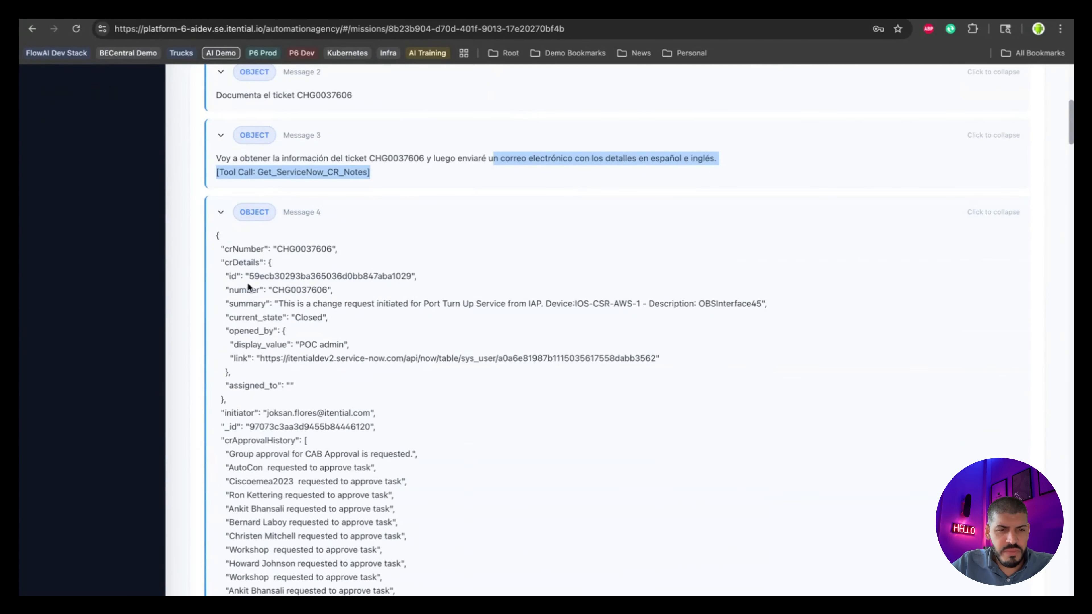
pyautogui.scroll(-1, 254, 284)
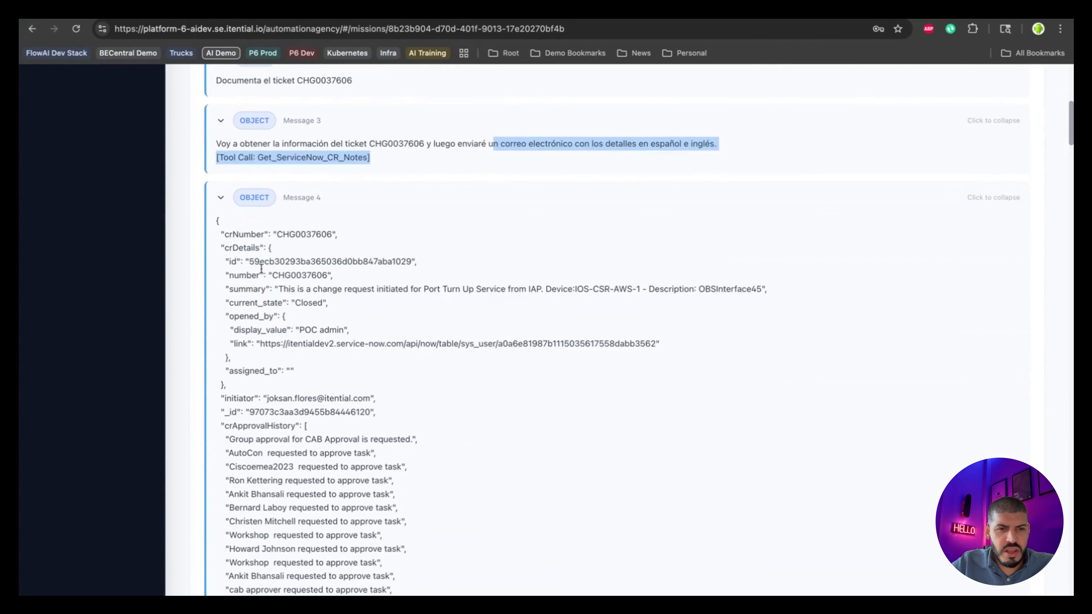
pyautogui.click(272, 236)
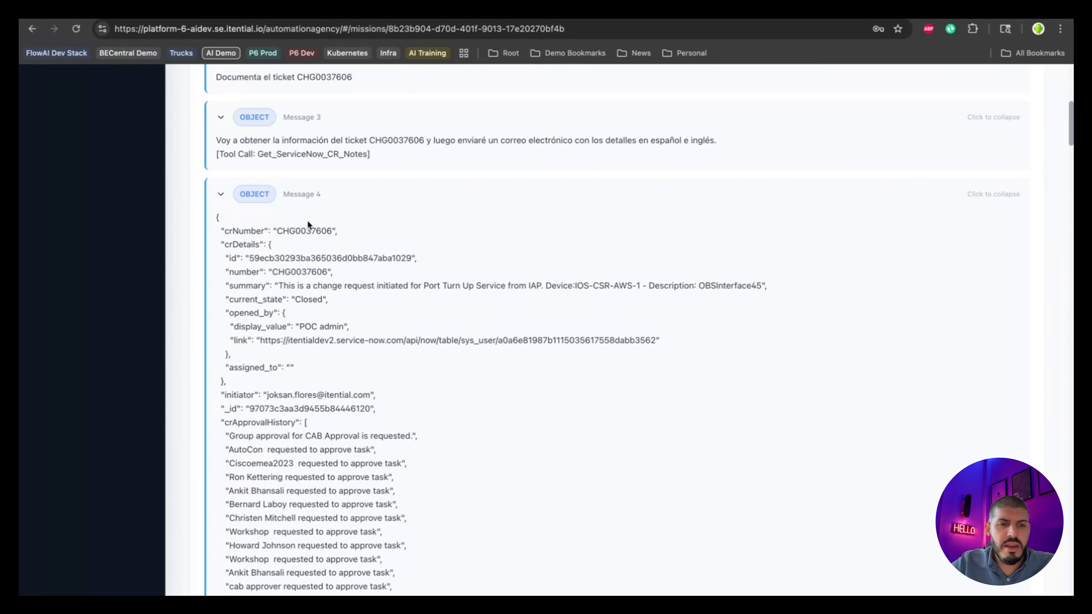
pyautogui.scroll(-1, 339, 237)
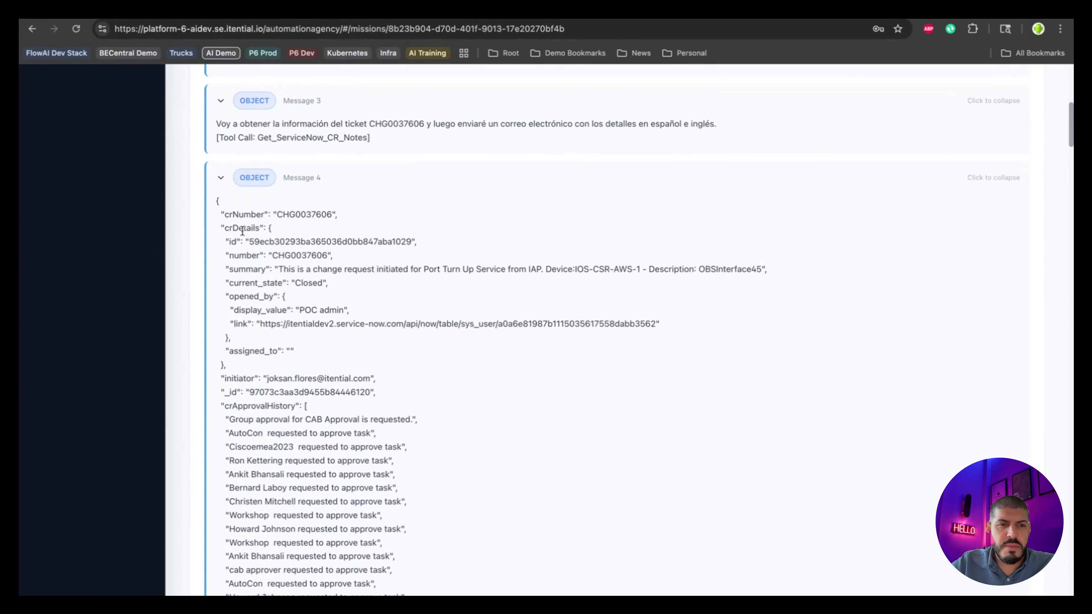
pyautogui.scroll(-1, 279, 245)
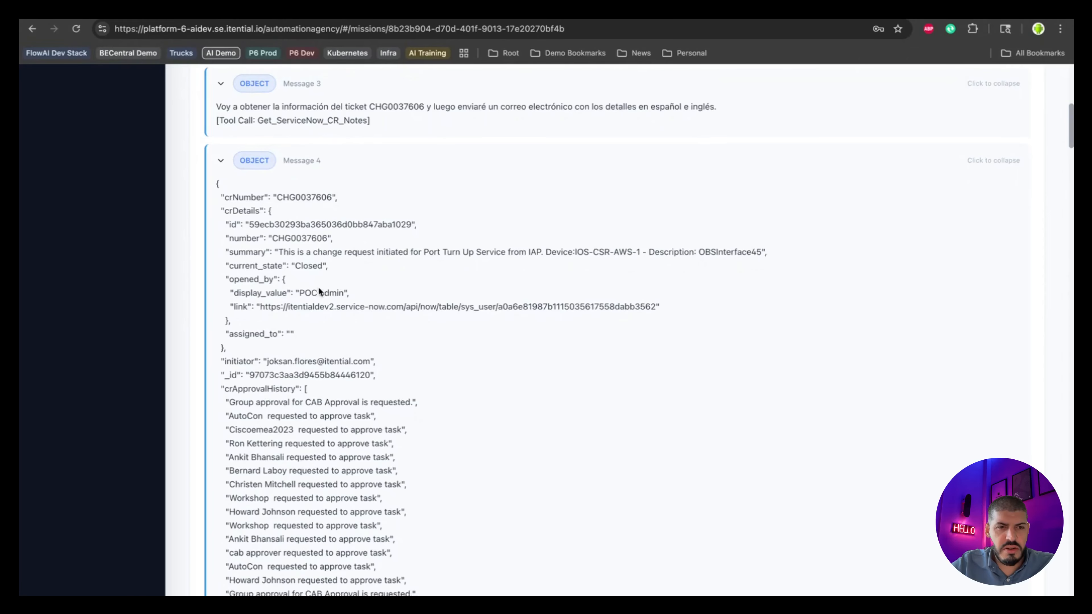
pyautogui.scroll(-5, 318, 259)
pyautogui.scroll(-15, 318, 184)
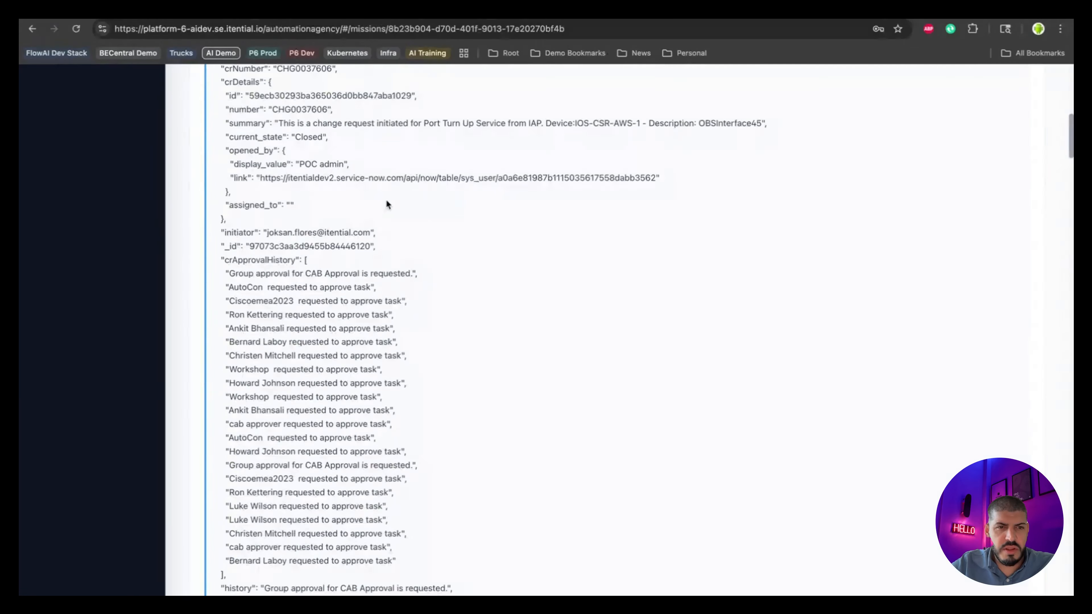
pyautogui.scroll(-10, 323, 185)
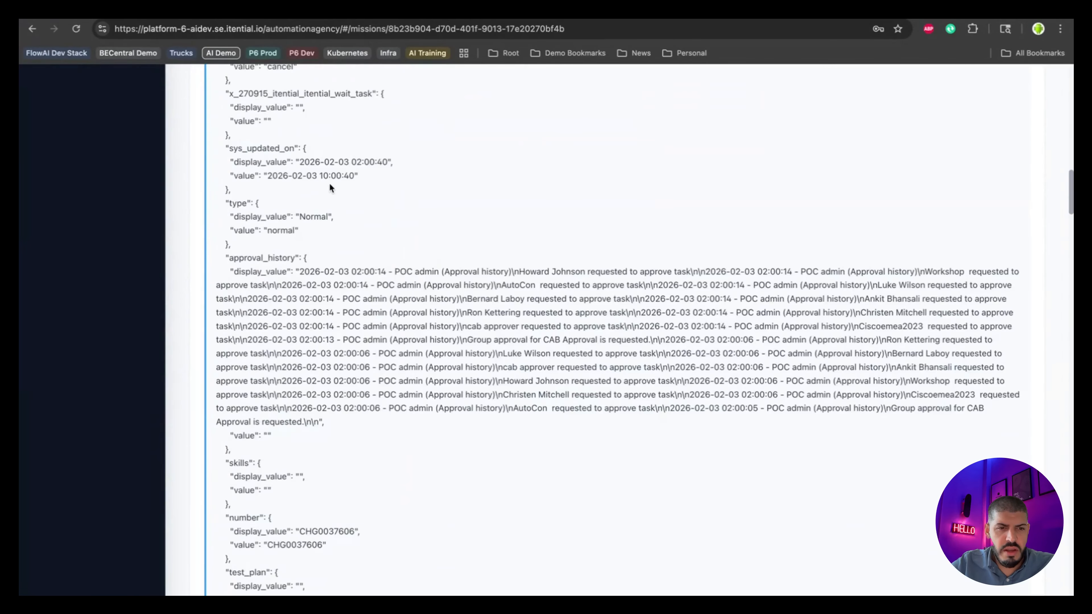
pyautogui.scroll(20, 330, 184)
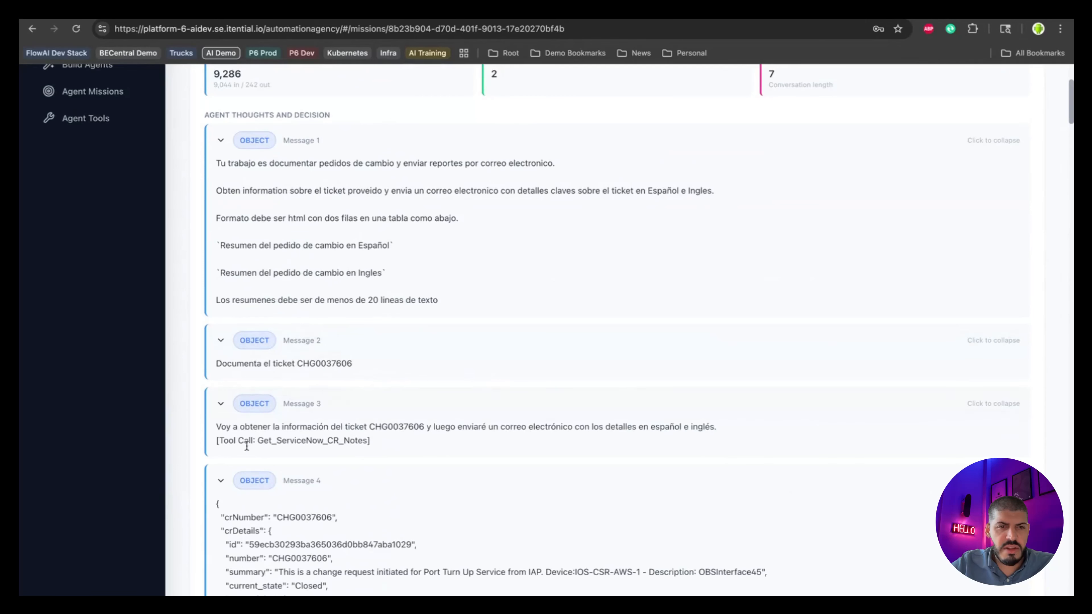
# Collapse message 4, expand messages 5 and 6, and examine the send_email tool call with its generated HTML email body
pyautogui.click(220, 480)
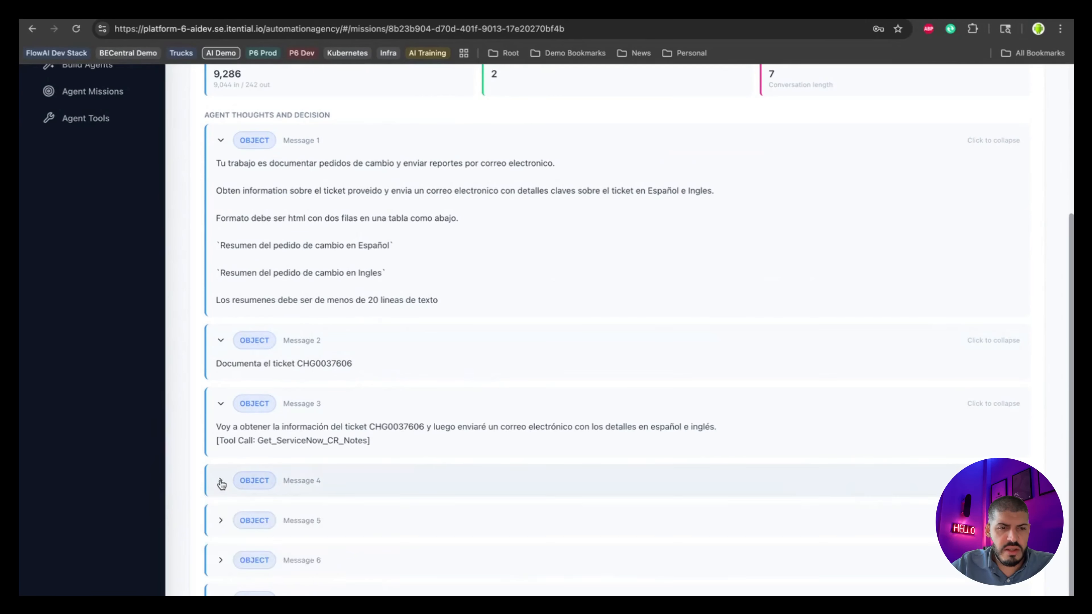
pyautogui.click(221, 520)
pyautogui.scroll(-2, 276, 451)
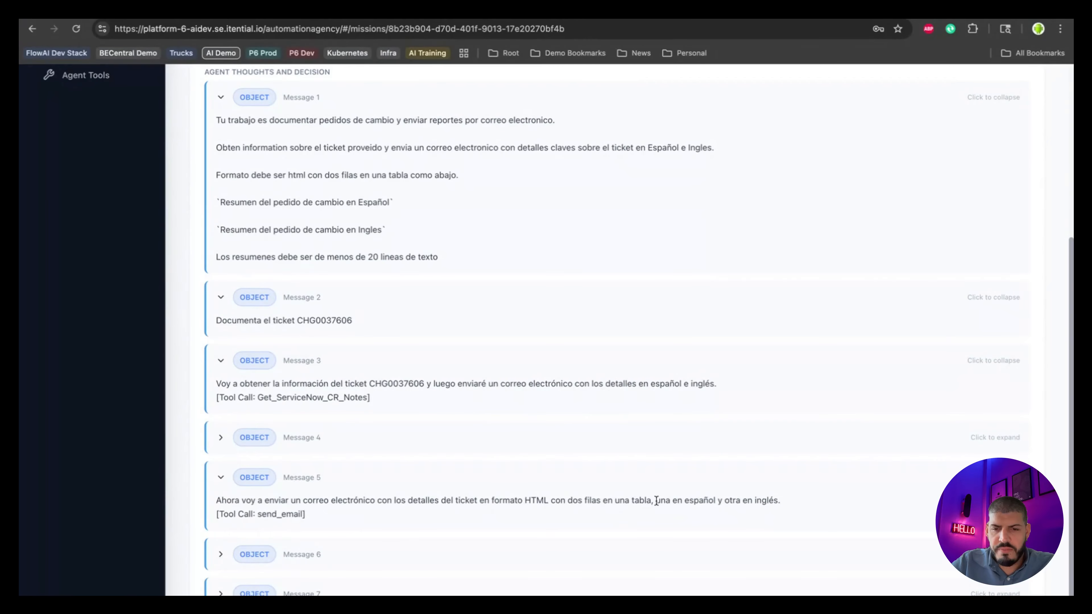
pyautogui.click(223, 555)
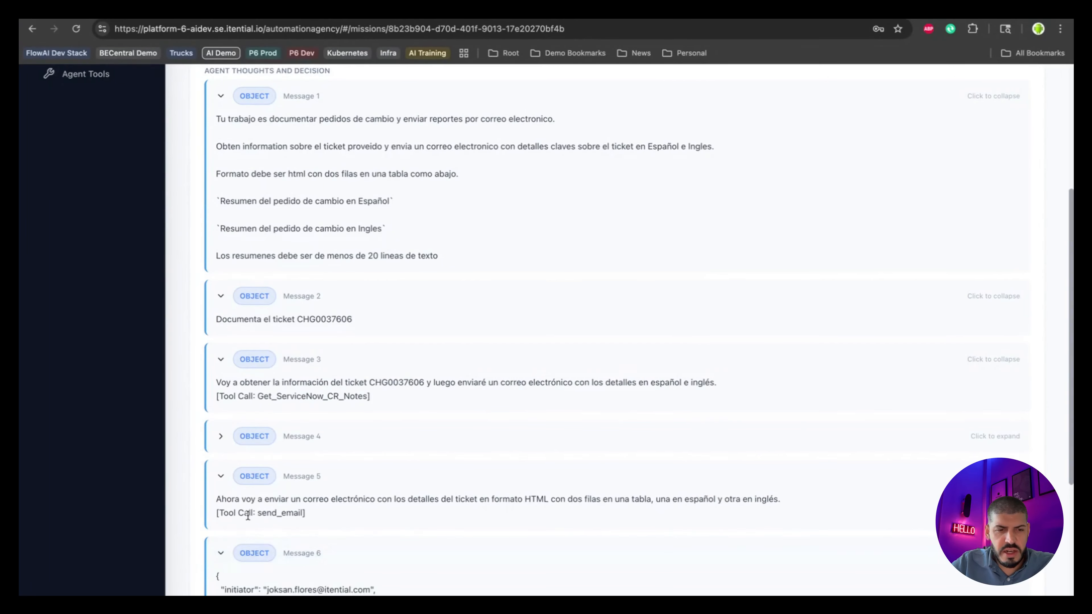
pyautogui.scroll(-7, 289, 426)
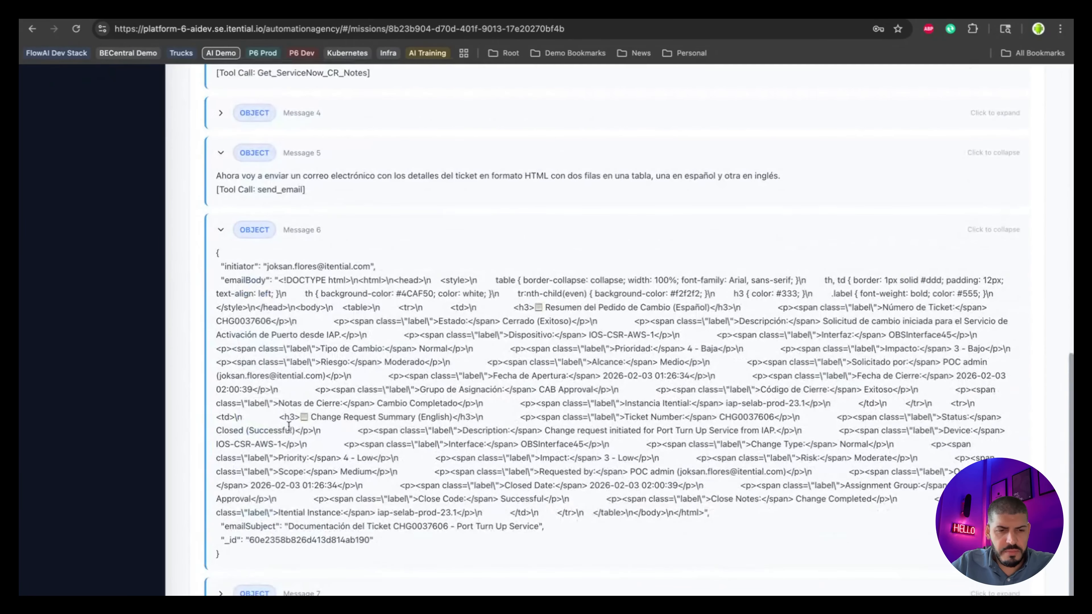
# Collapse message 6, expand message 7 and read the agent's closing ticket summary, including the service, requester and two-row email description
pyautogui.click(222, 232)
pyautogui.click(222, 594)
pyautogui.scroll(-5, 252, 515)
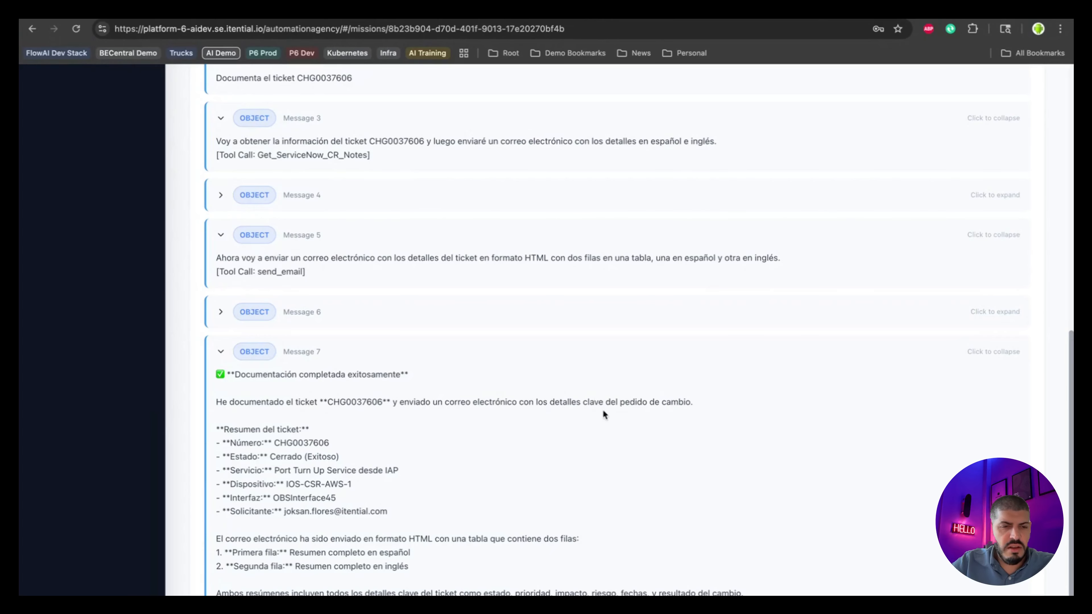
pyautogui.moveTo(235, 431); pyautogui.dragTo(375, 471)
pyautogui.click(312, 441)
pyautogui.click(393, 471)
pyautogui.doubleClick(369, 470)
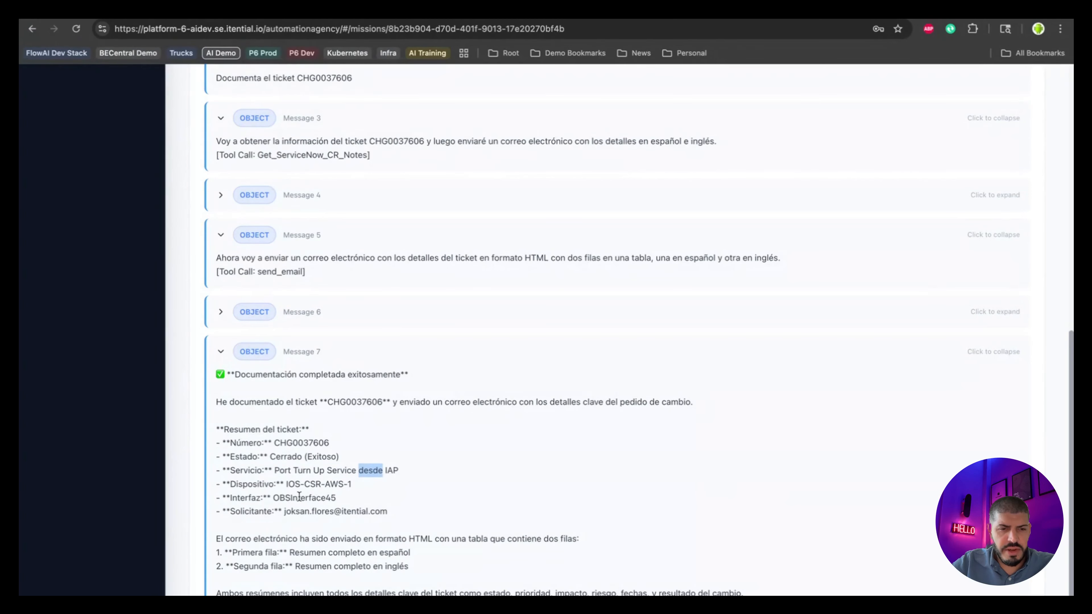
pyautogui.moveTo(284, 511); pyautogui.dragTo(388, 511)
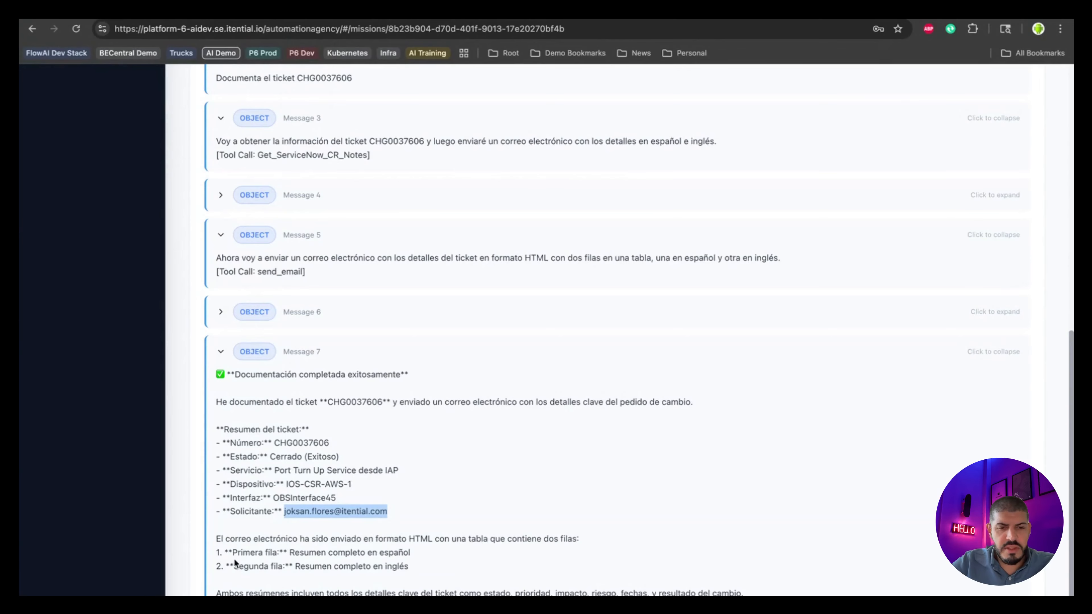
pyautogui.moveTo(238, 552); pyautogui.dragTo(277, 552)
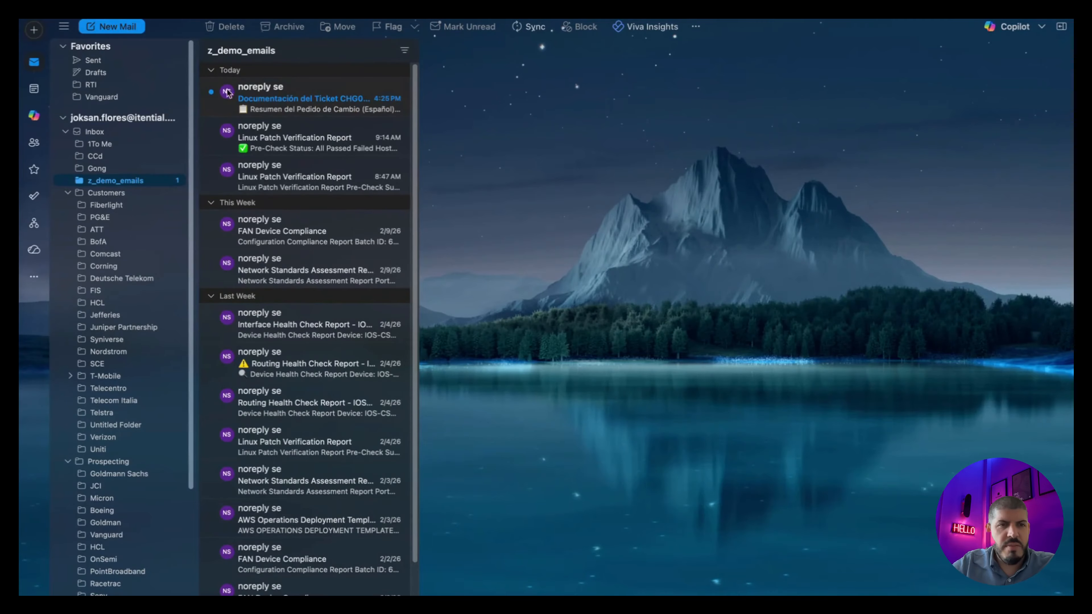
# In Outlook, open the newest ticket documentation email in z_demo_emails and read its Spanish and English change request summaries
pyautogui.click(321, 105)
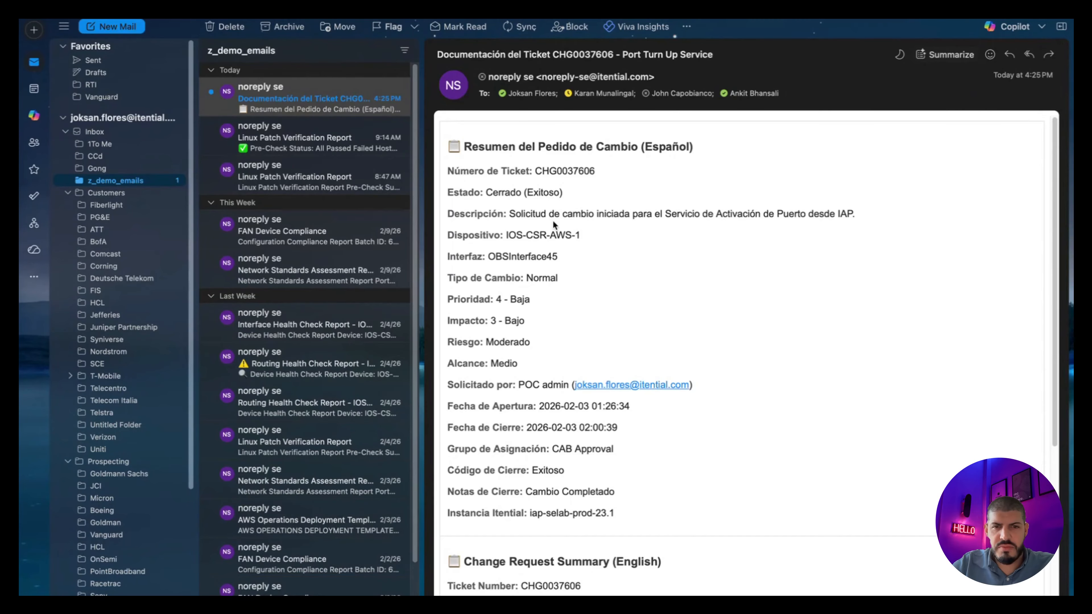
pyautogui.scroll(-3, 534, 218)
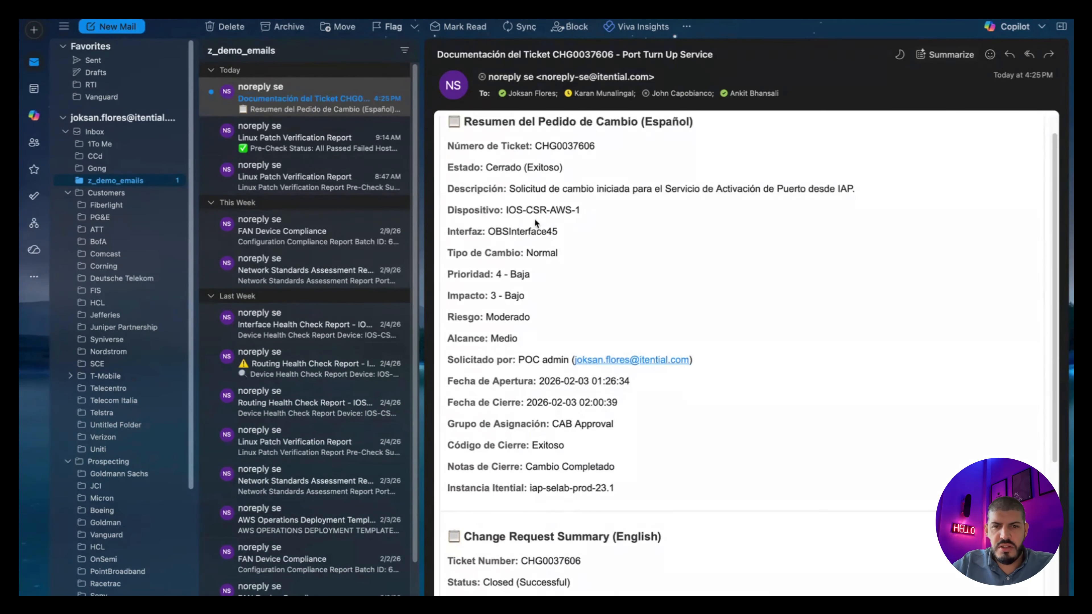
pyautogui.scroll(-2, 533, 235)
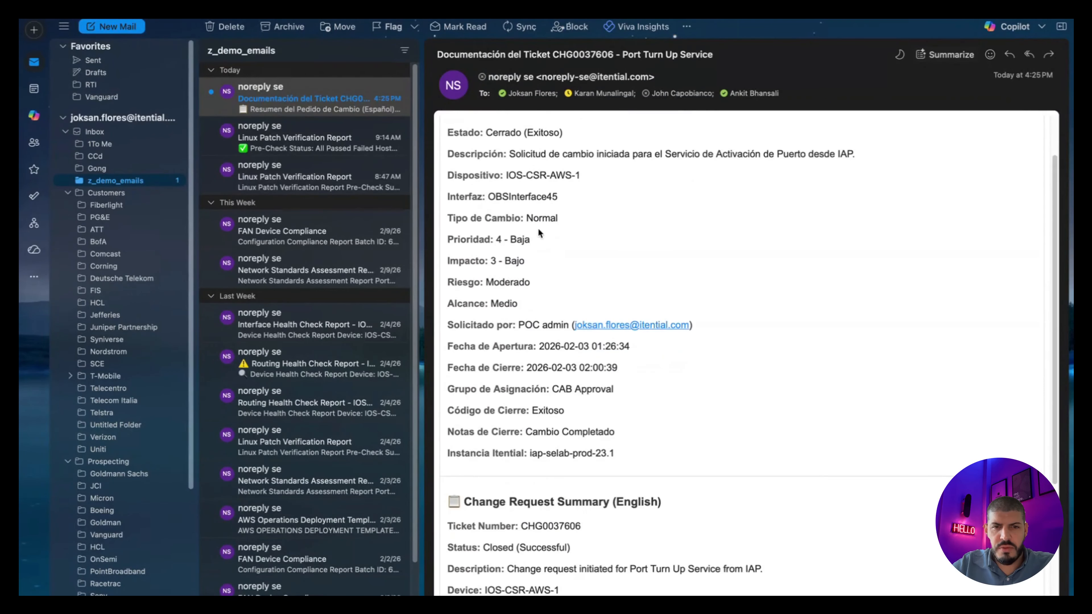
pyautogui.scroll(-3, 516, 229)
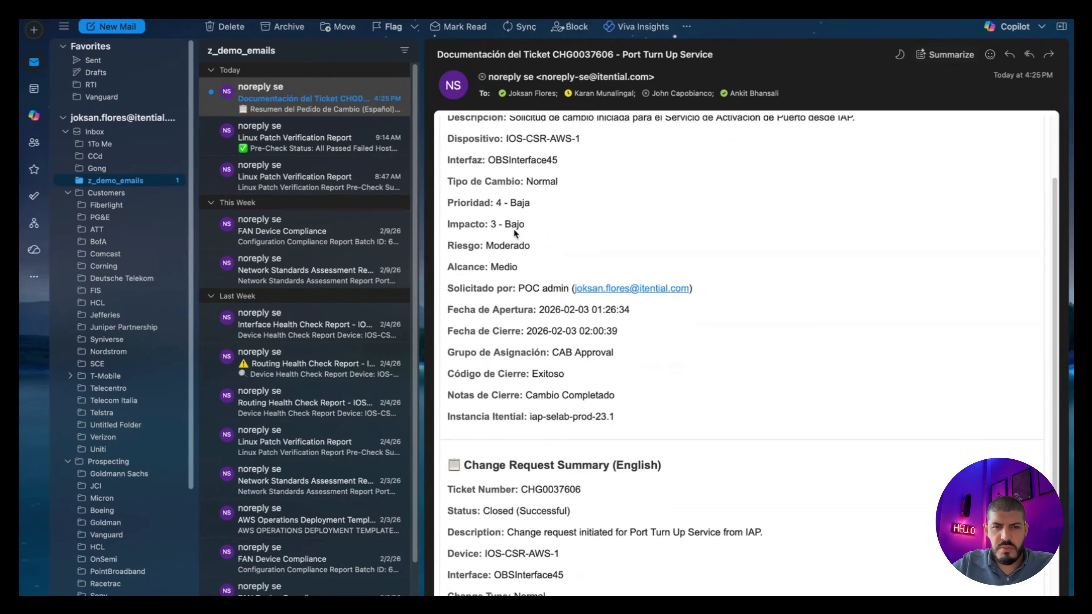
pyautogui.scroll(-10, 494, 232)
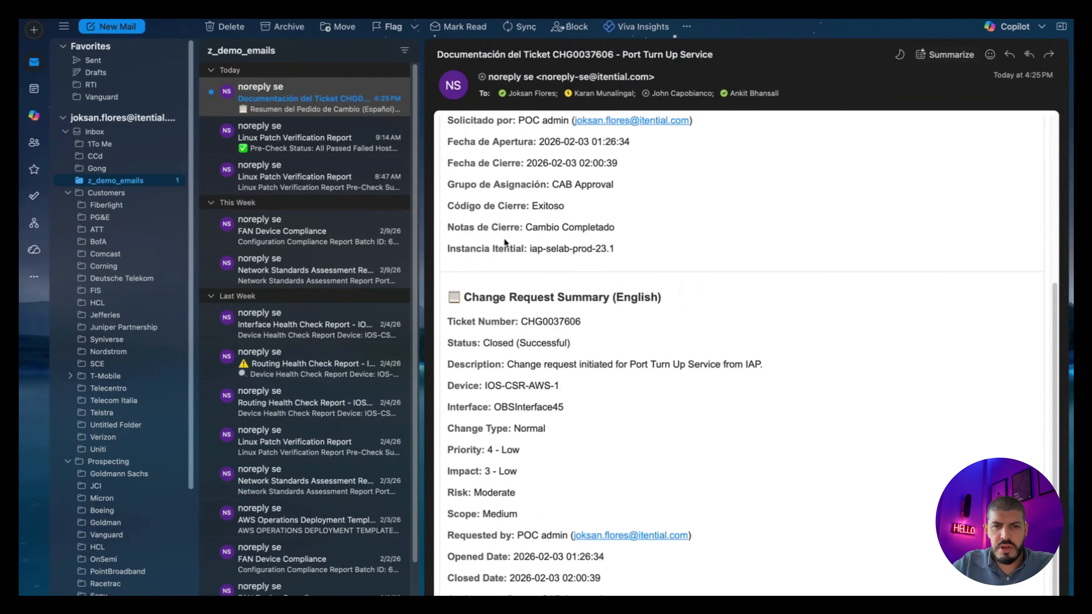
pyautogui.scroll(5, 512, 193)
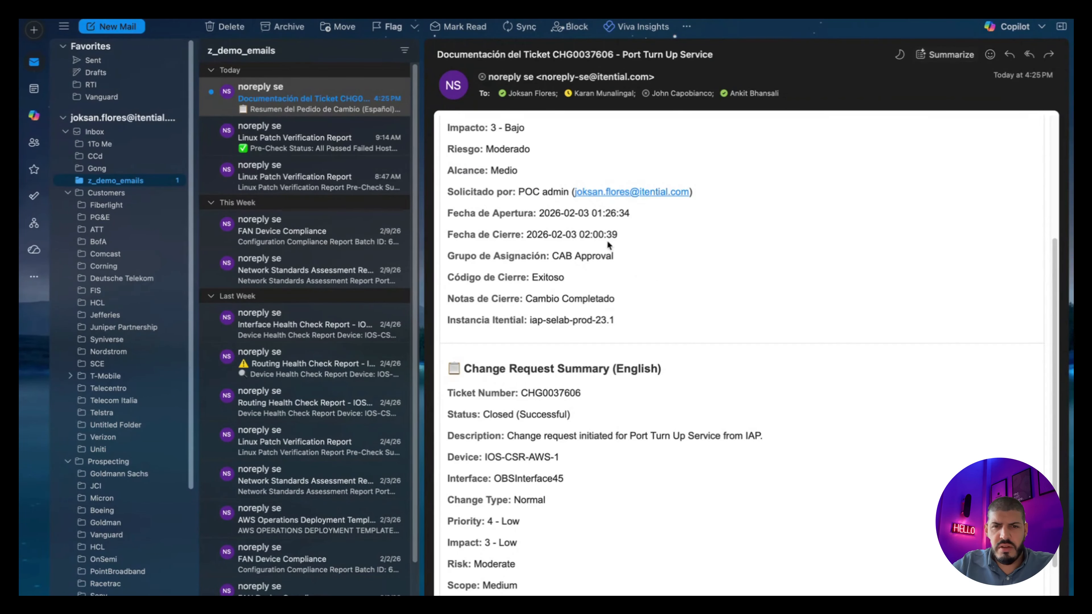
pyautogui.scroll(-1, 609, 251)
pyautogui.scroll(-1, 609, 251)
pyautogui.scroll(-3, 609, 254)
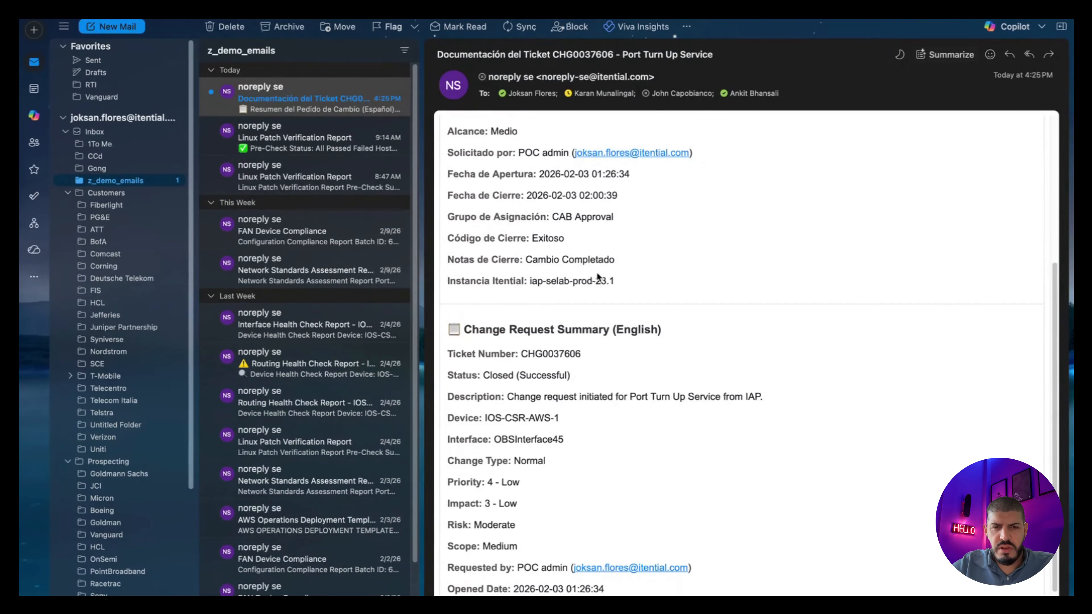
pyautogui.scroll(-1, 608, 257)
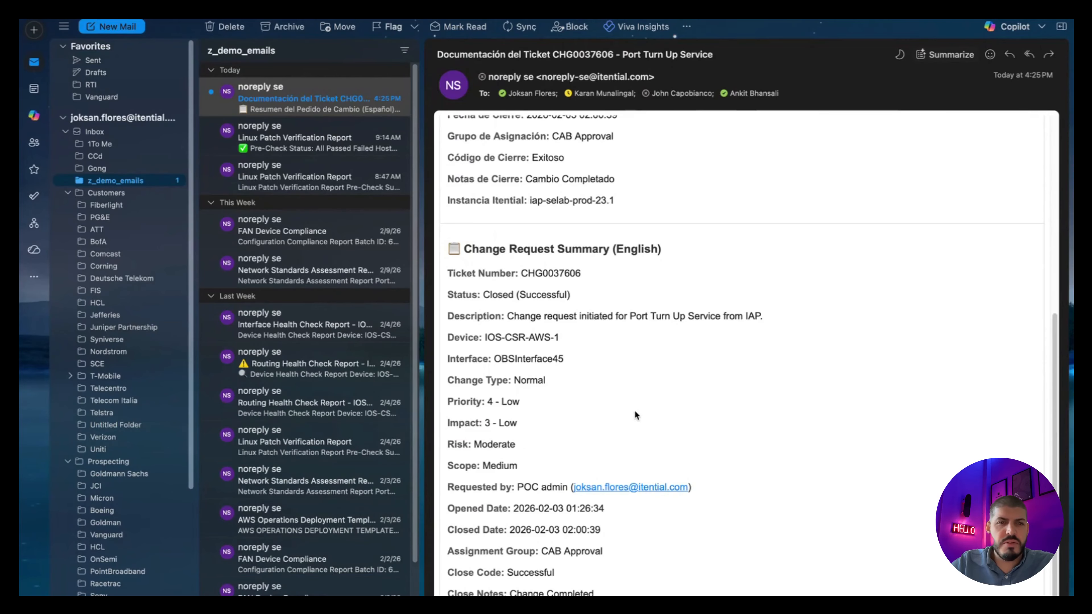
# Review the email again from the English summary back to the Spanish one, and switch back to the agent mission in the browser
pyautogui.scroll(5, 625, 421)
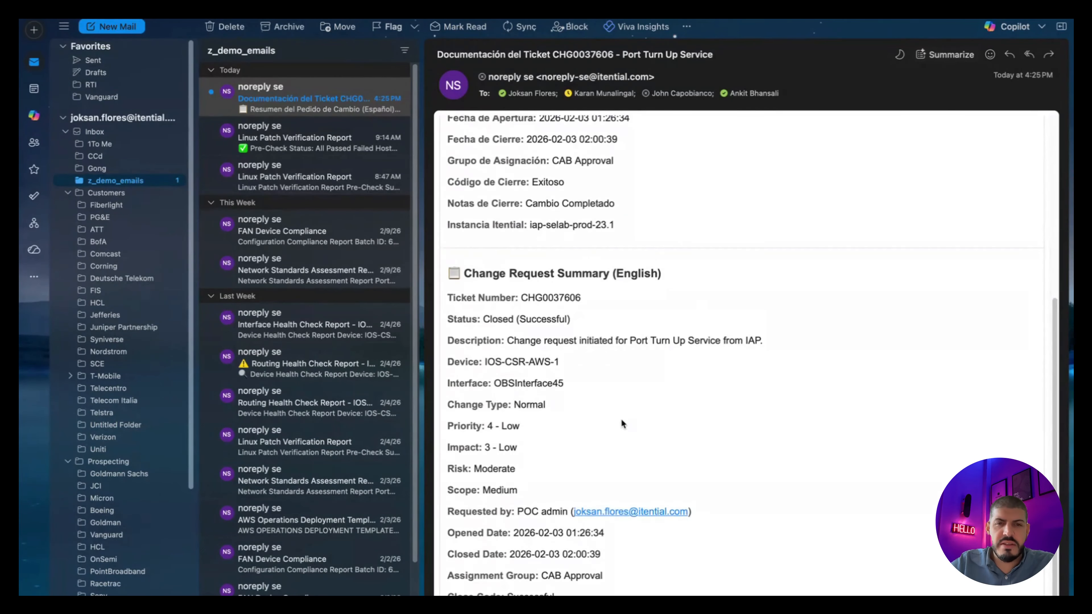
pyautogui.scroll(2, 630, 426)
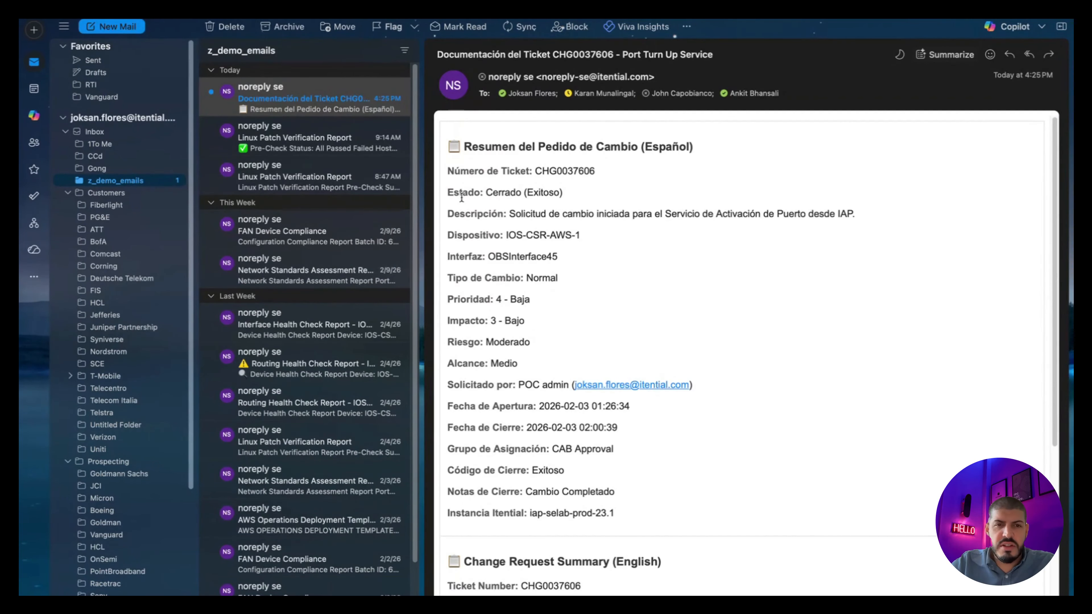
pyautogui.hotkey('ctrl', 'Left')
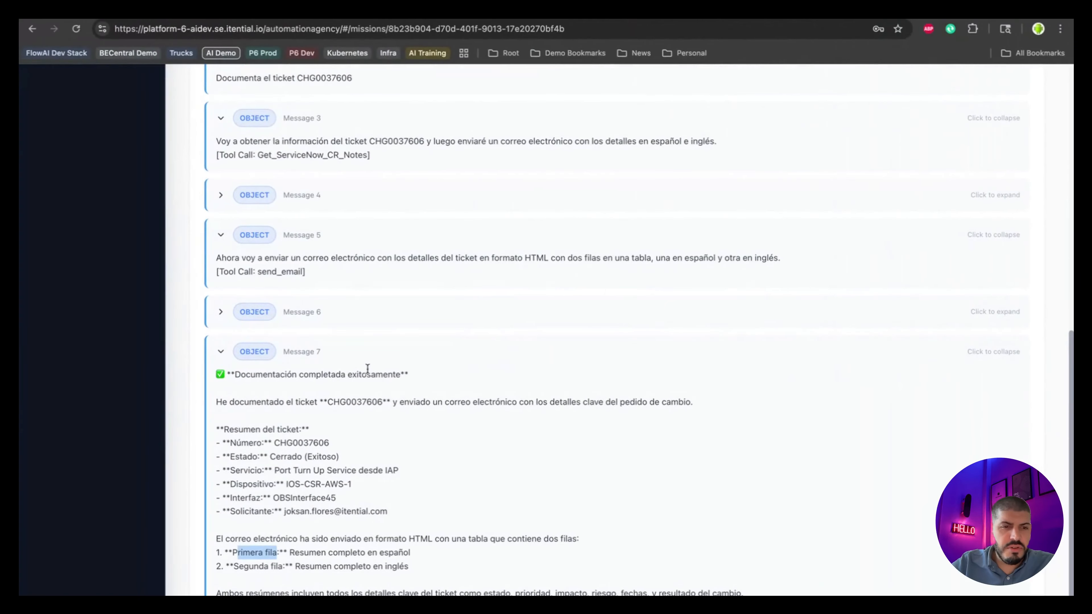